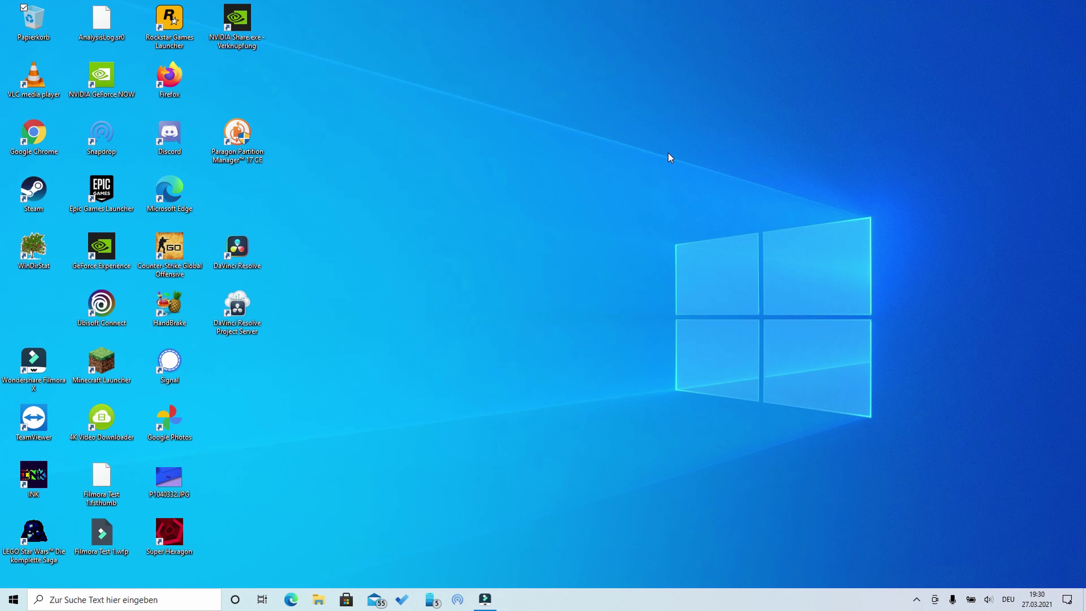
# Step: Open Google Chrome and search Google for "obs studio"
pyautogui.press('super')
pyautogui.write('ch')
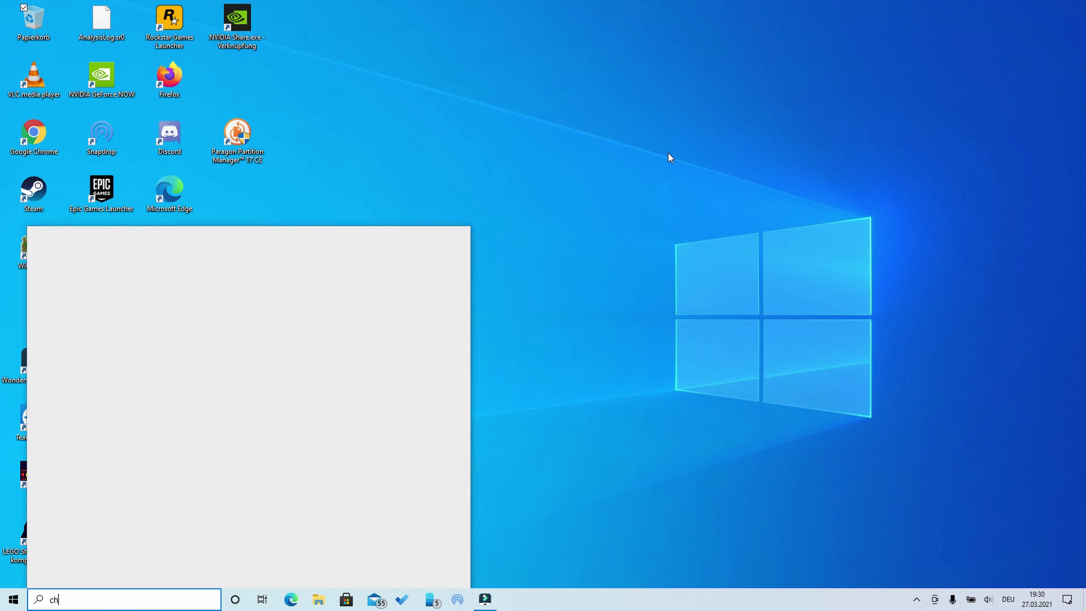
pyautogui.press('Return')
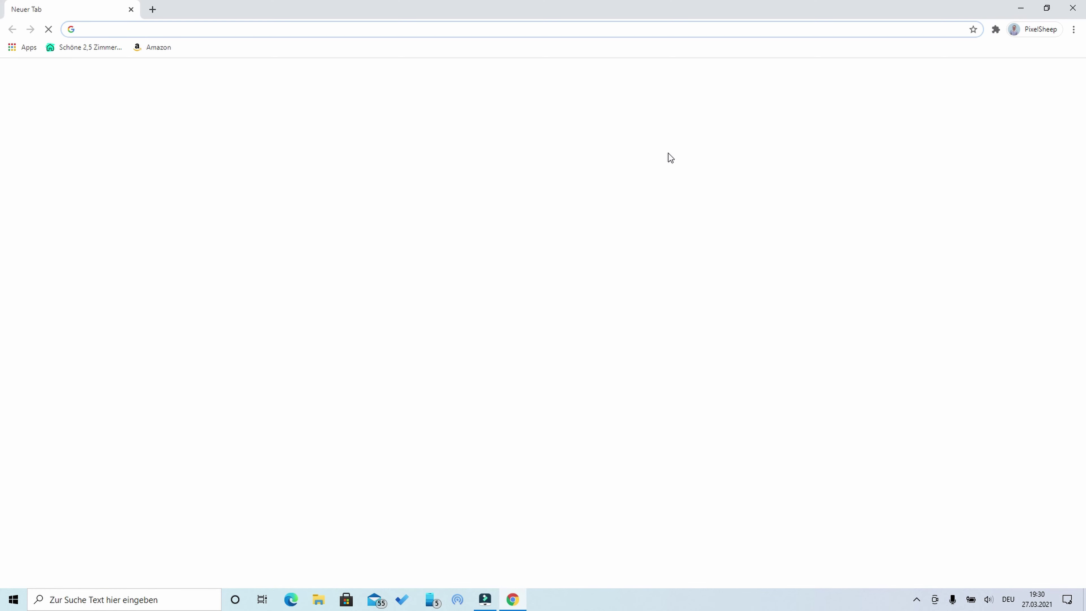
pyautogui.click(348, 29)
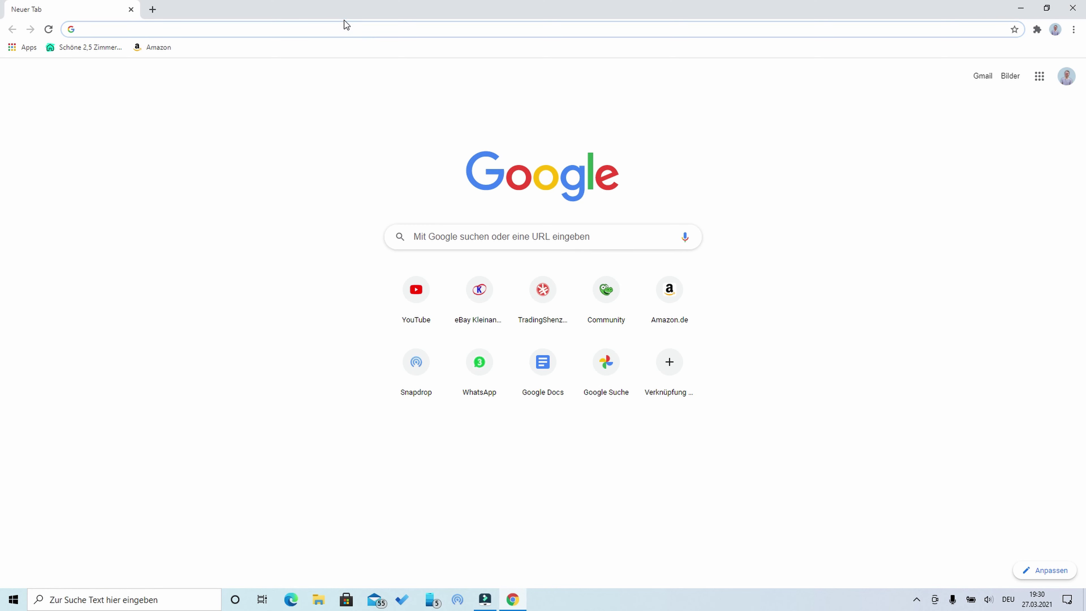
pyautogui.write('obs stu')
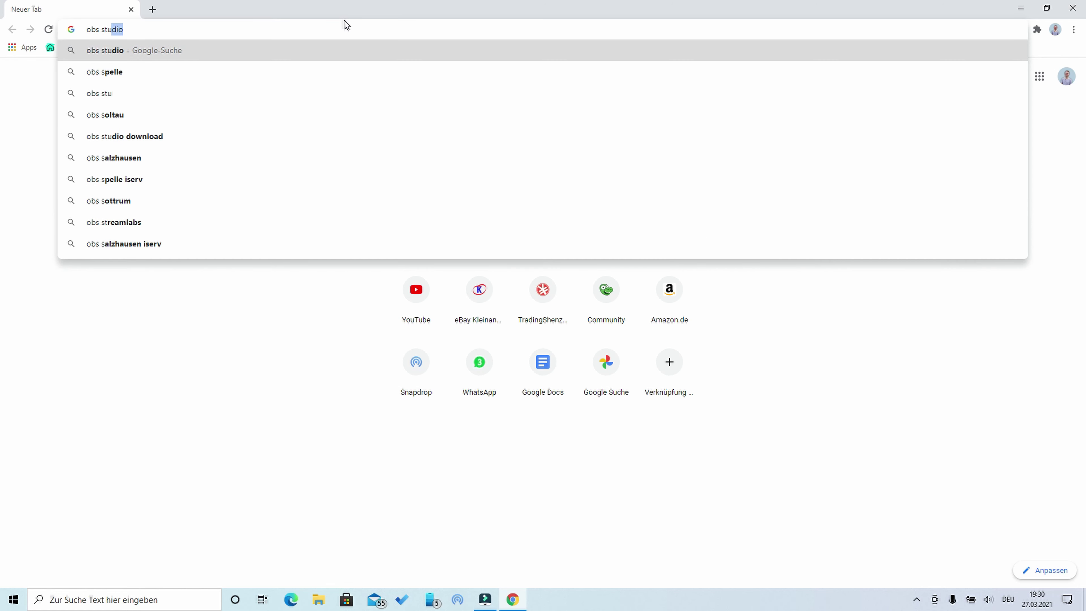
pyautogui.write('dio')
pyautogui.press('Return')
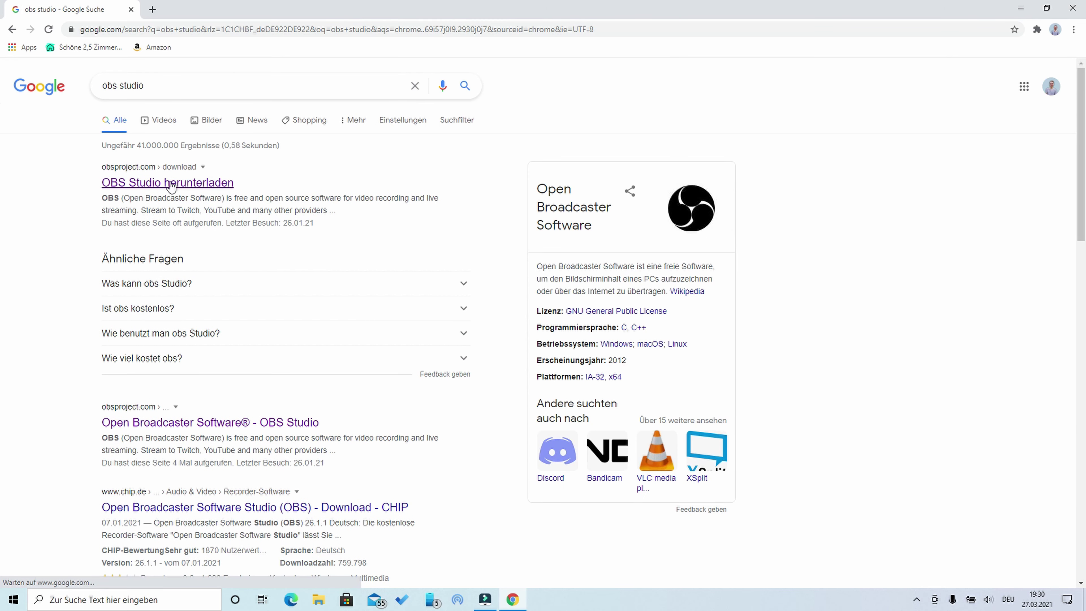
# Step: Open the official OBS Studio download page from the search results and download the standard Windows installer
pyautogui.click(170, 183)
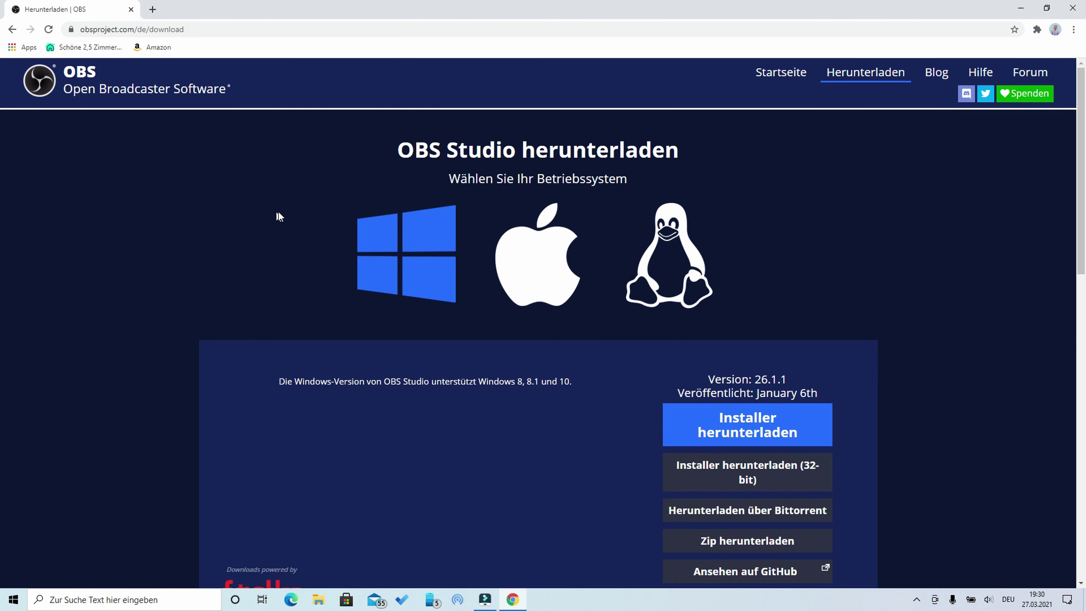
pyautogui.scroll(-3, 354, 246)
pyautogui.scroll(3, 354, 250)
pyautogui.scroll(-3, 419, 148)
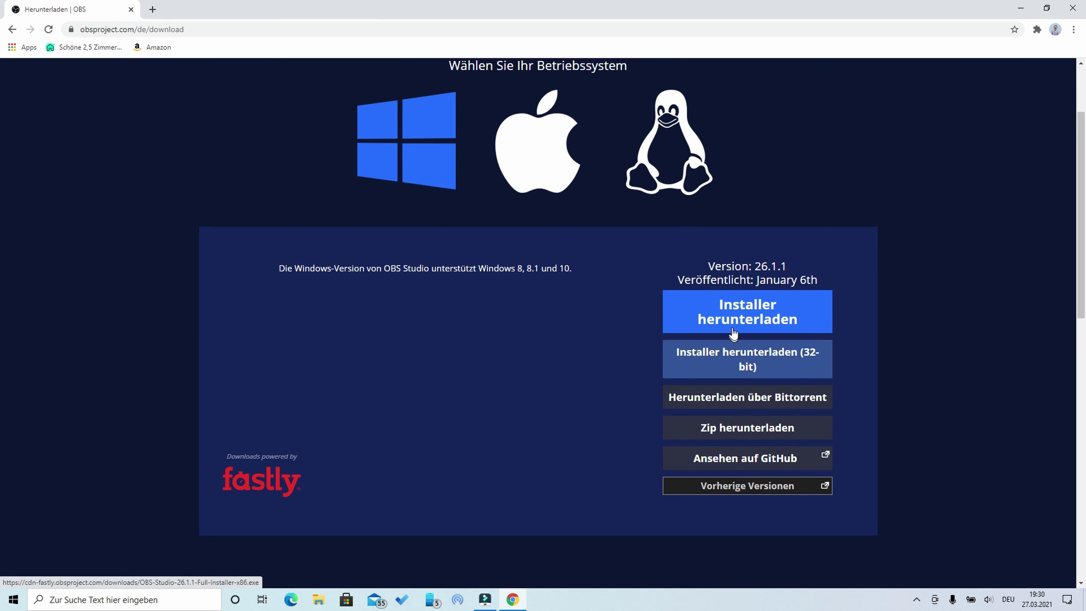
pyautogui.scroll(3, 727, 325)
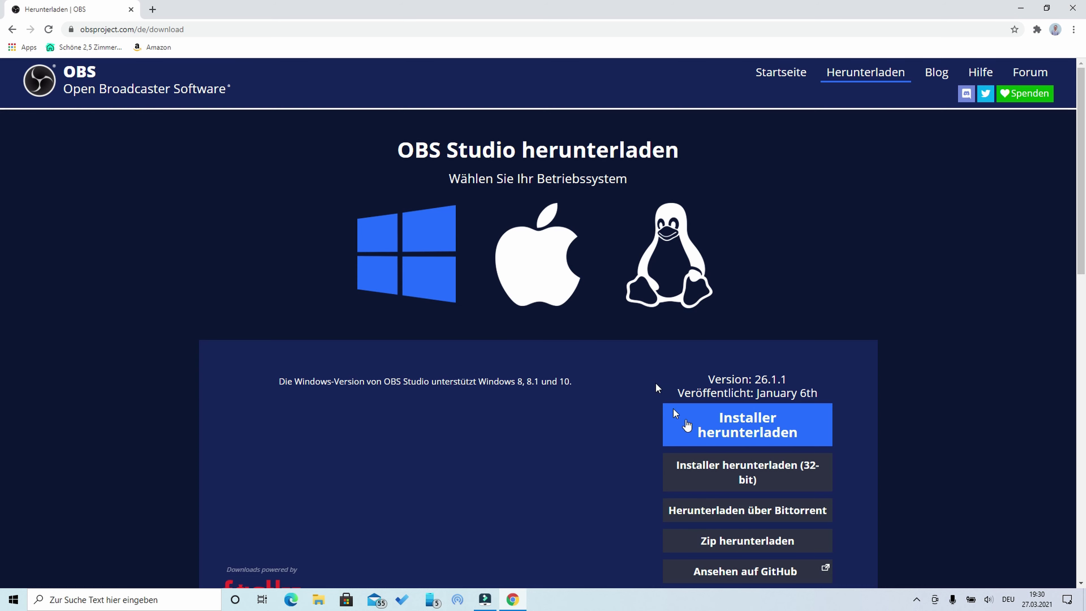
pyautogui.click(742, 440)
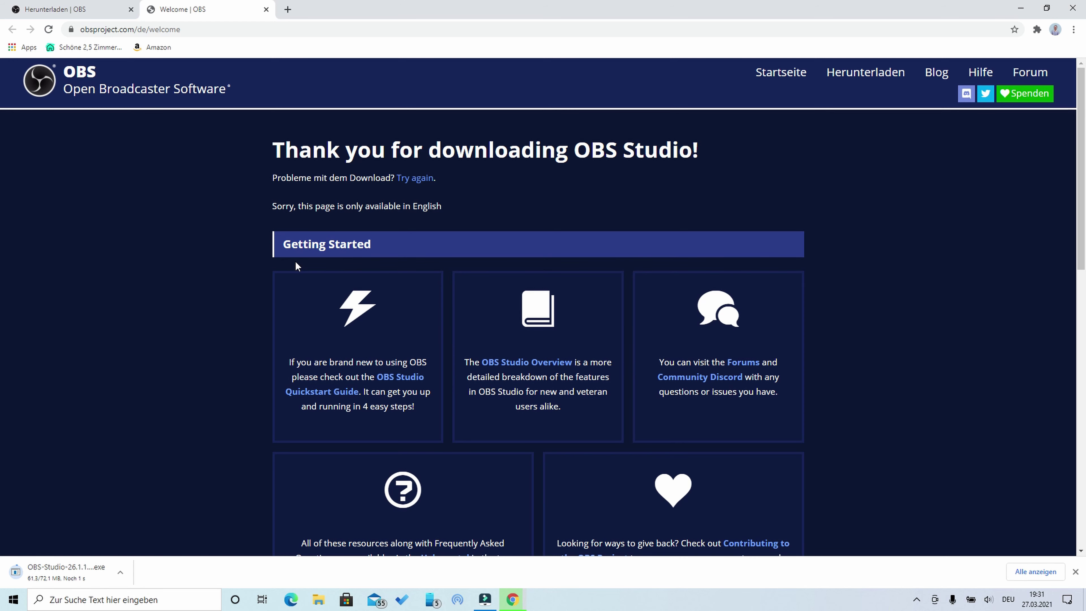
# Step: Run the downloaded OBS Studio installer and close the browser
pyautogui.scroll(-1, 282, 253)
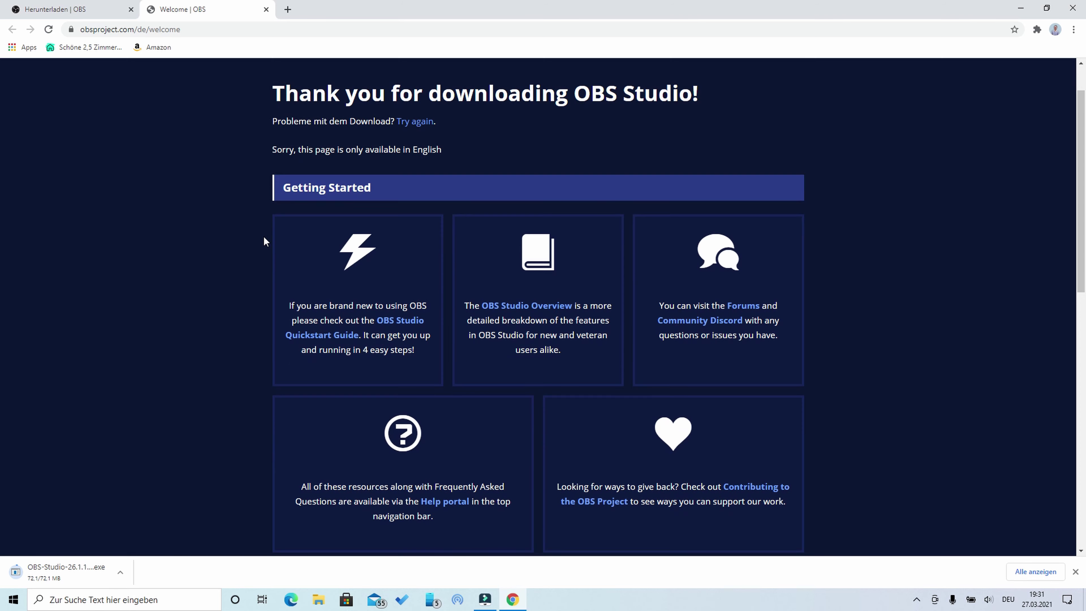
pyautogui.scroll(1, 263, 236)
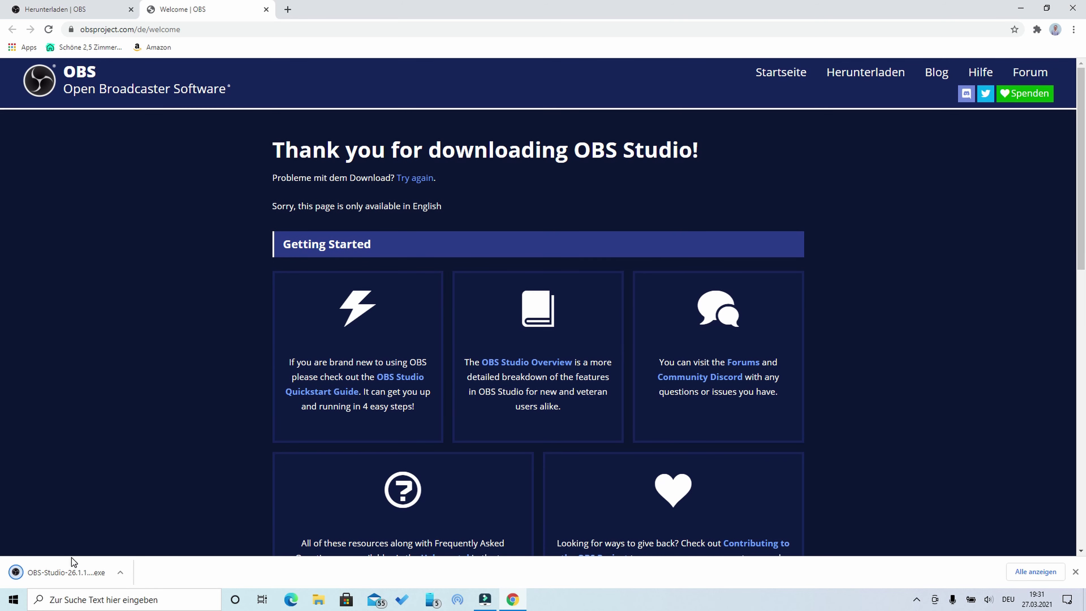
pyautogui.click(70, 570)
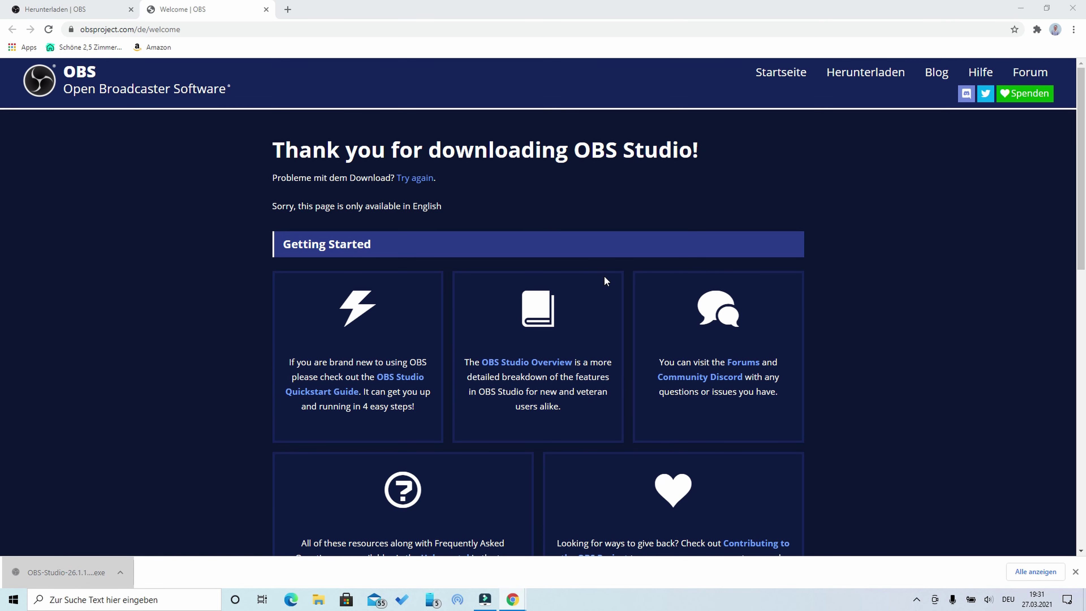
pyautogui.hotkey('alt', 'F4')
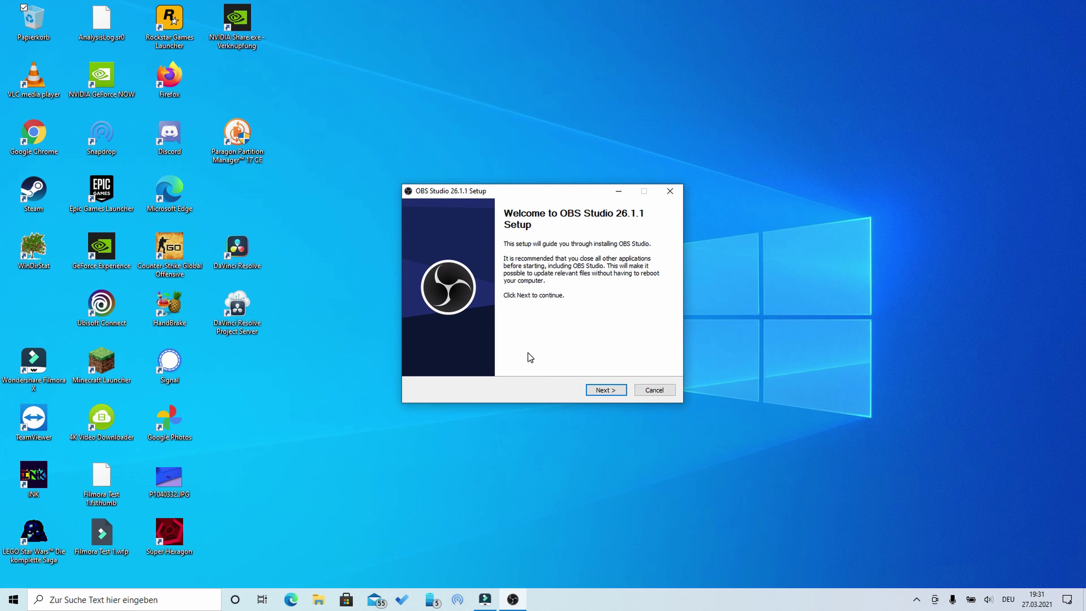
# Step: Install OBS Studio 26.1.1 into C:\Program Files\obs-studio and finish the setup with the option to launch it enabled
pyautogui.click(616, 388)
pyautogui.click(616, 389)
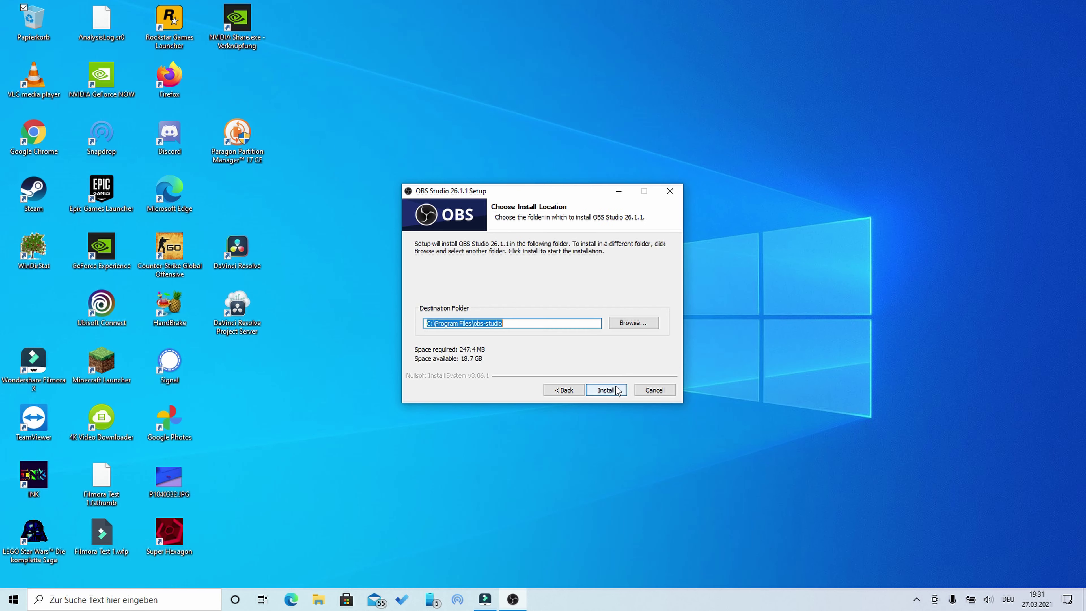
pyautogui.click(616, 387)
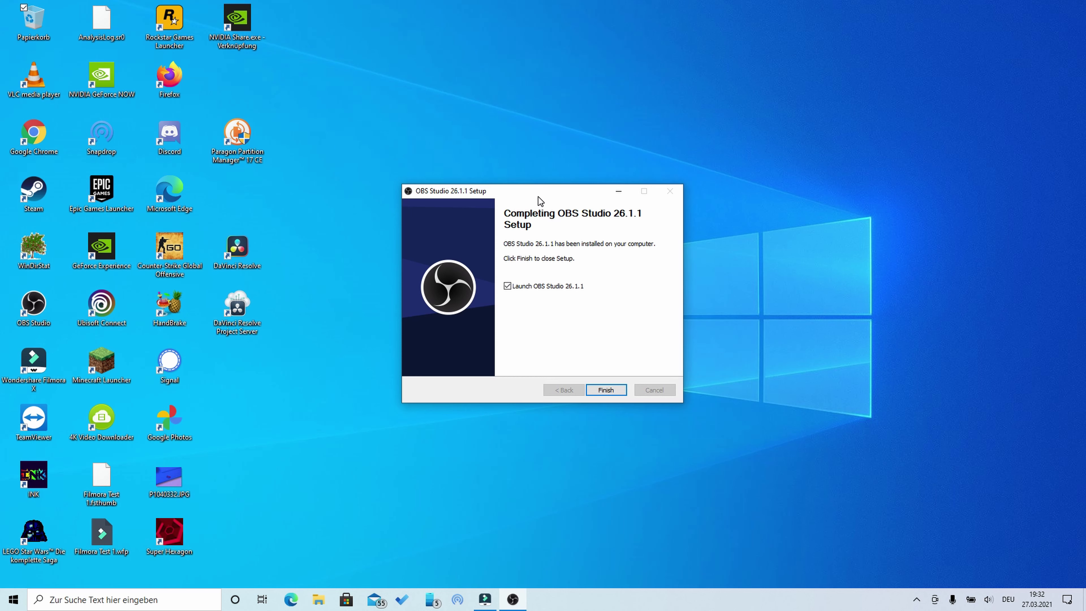
pyautogui.moveTo(538, 197); pyautogui.dragTo(533, 86)
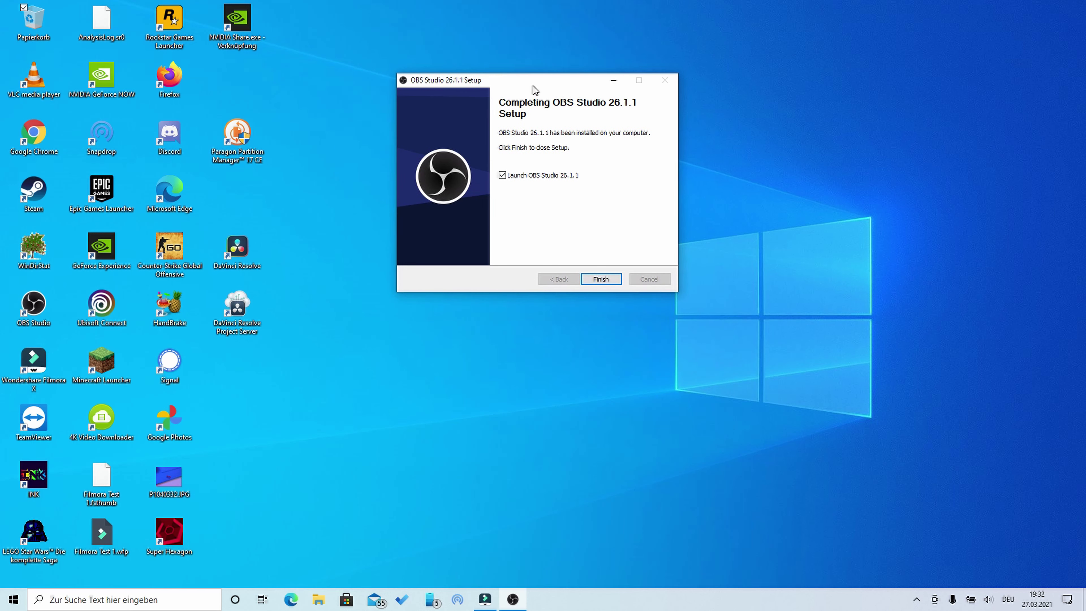
pyautogui.click(600, 279)
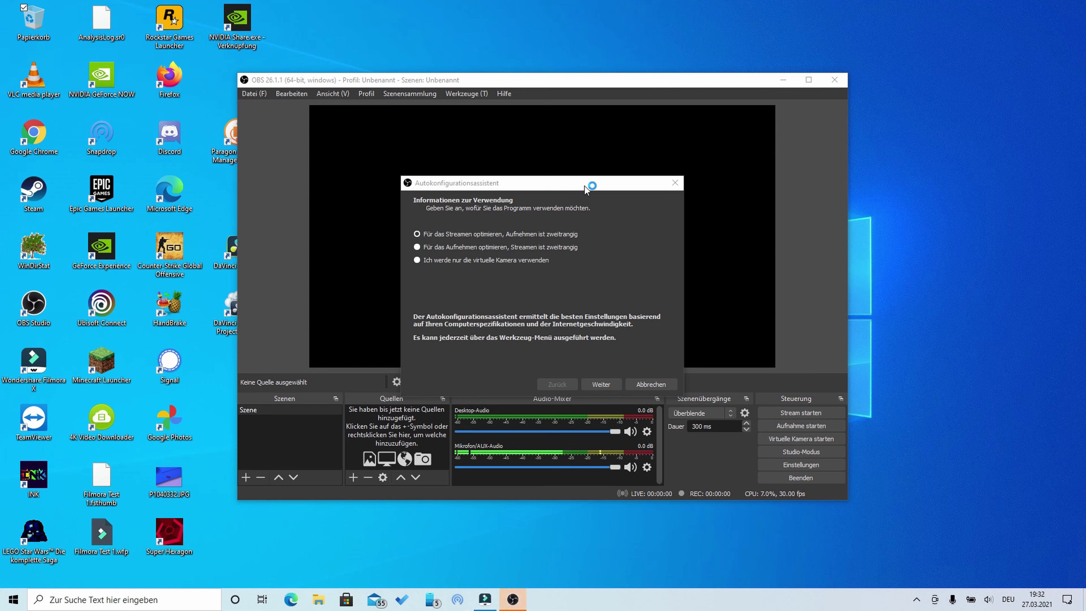
# Step: Choose to optimise for recording with streaming secondary in the auto-configuration wizard and continue to the video settings
pyautogui.moveTo(584, 183); pyautogui.dragTo(642, 84)
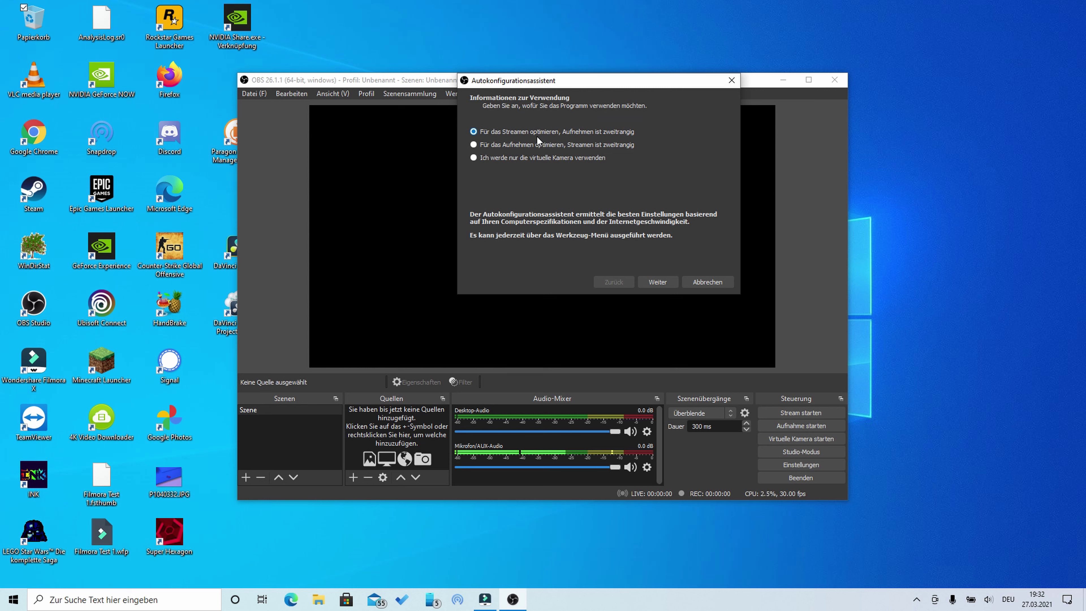
pyautogui.click(519, 143)
pyautogui.click(658, 282)
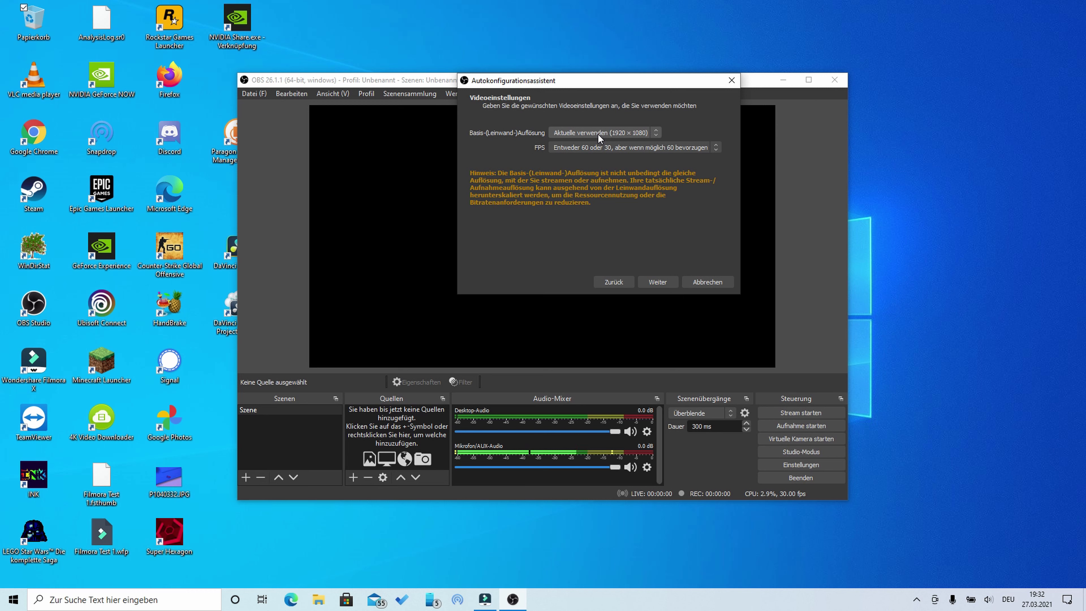
# Step: Set the FPS to 60 at the current 1920 × 1080 base resolution and apply the wizard's recommended settings
pyautogui.click(585, 148)
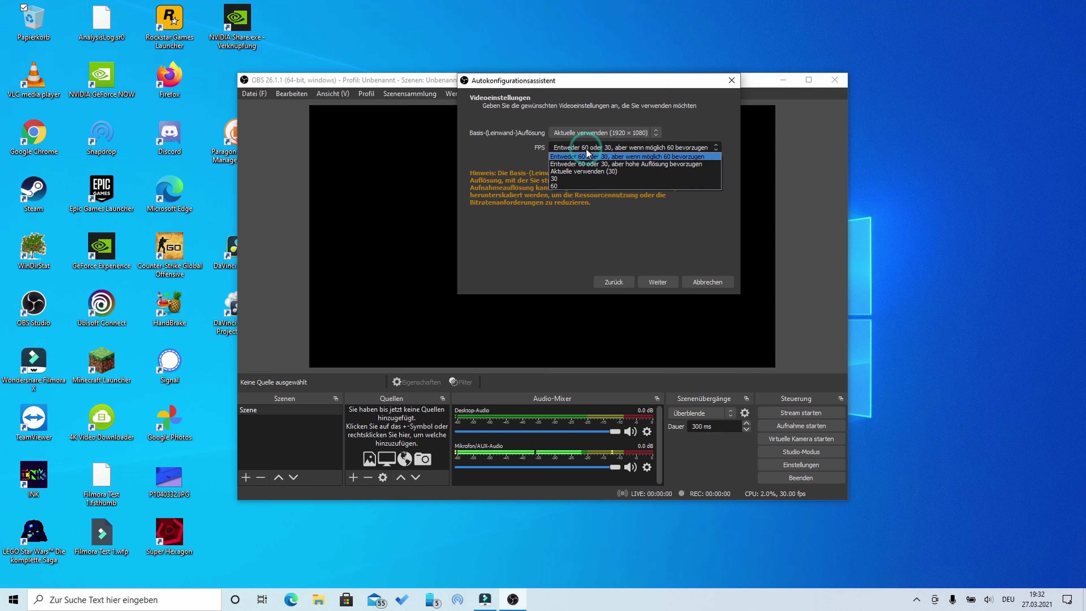
pyautogui.click(572, 185)
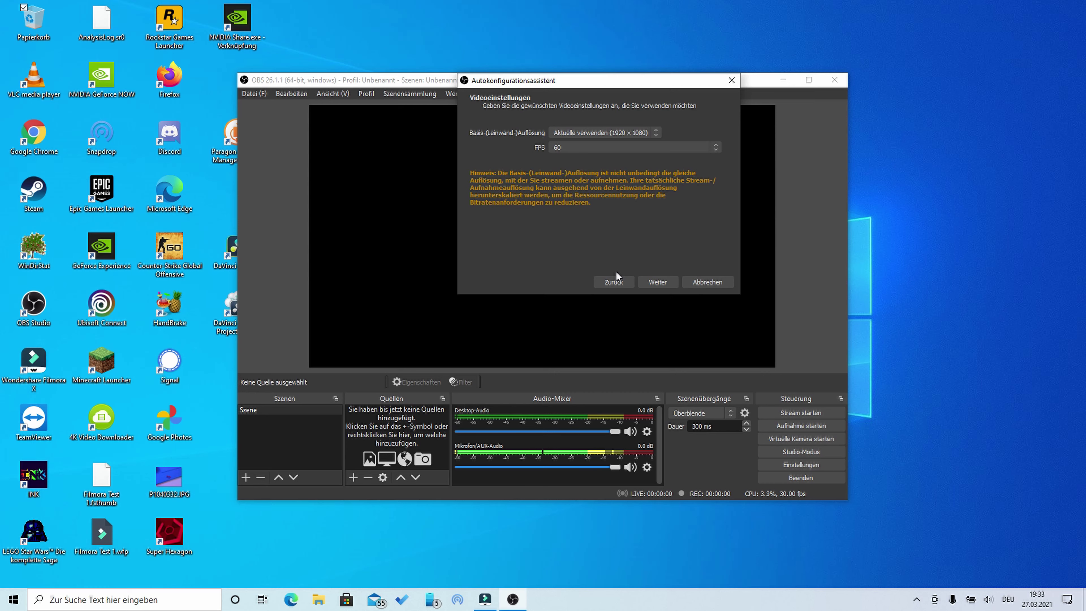
pyautogui.moveTo(617, 87); pyautogui.dragTo(630, 168)
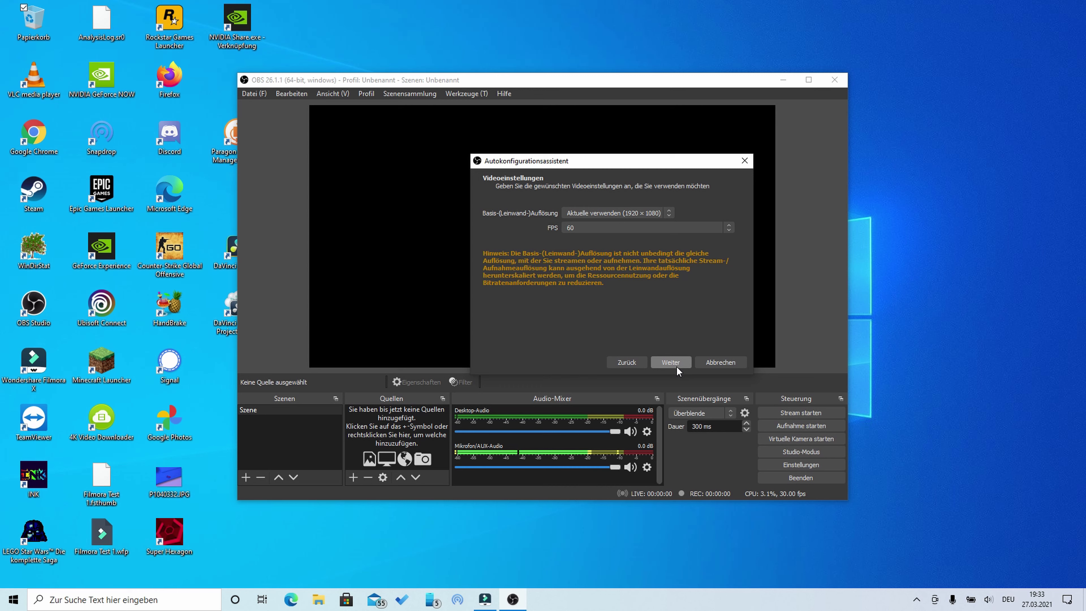
pyautogui.moveTo(645, 161); pyautogui.dragTo(642, 138)
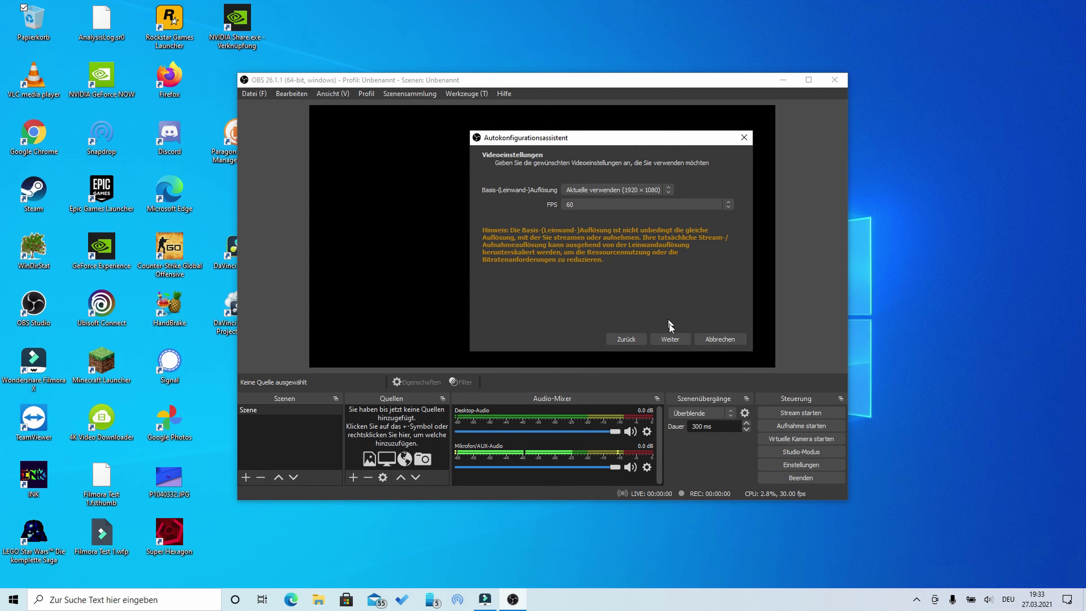
pyautogui.click(670, 336)
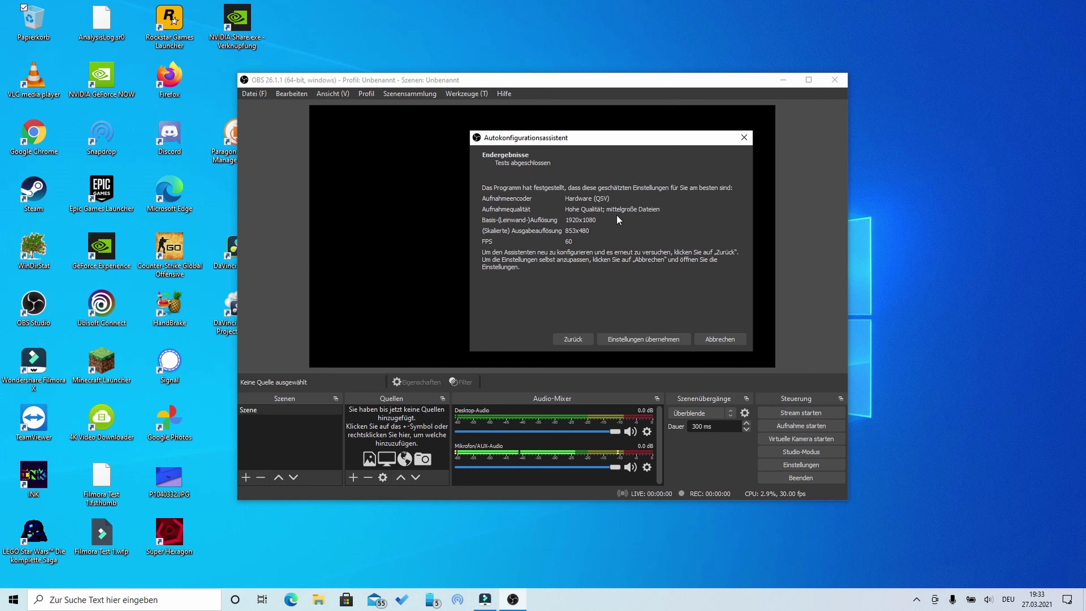
pyautogui.click(627, 339)
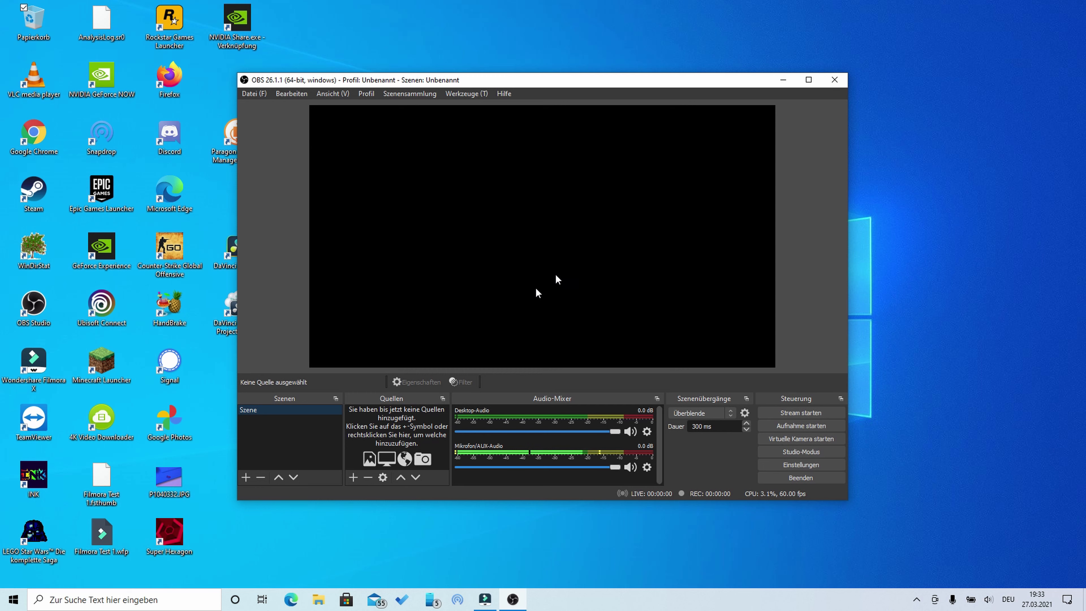
# Step: Add a new display capture source named "Bildschirmaufnahme" for Bildschirm 1 with the mouse pointer captured
pyautogui.click(324, 427)
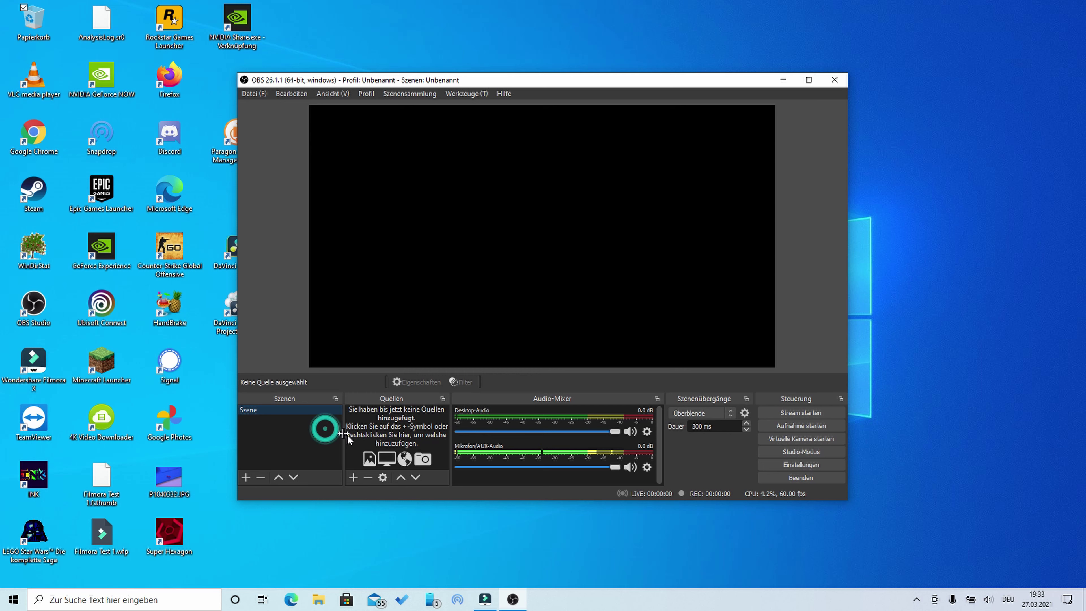
pyautogui.click(357, 434)
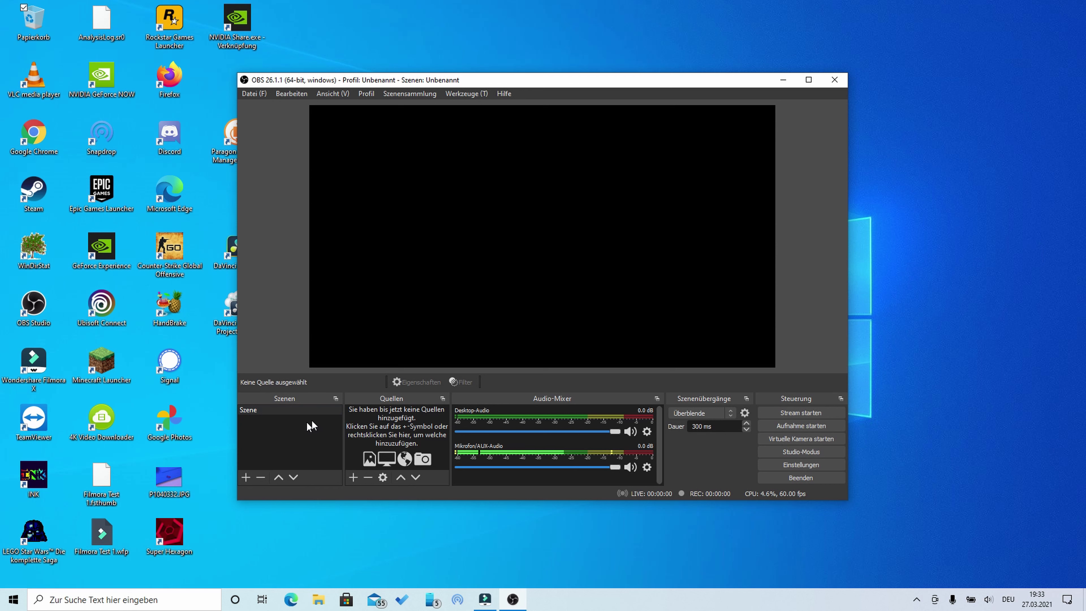
pyautogui.click(357, 475)
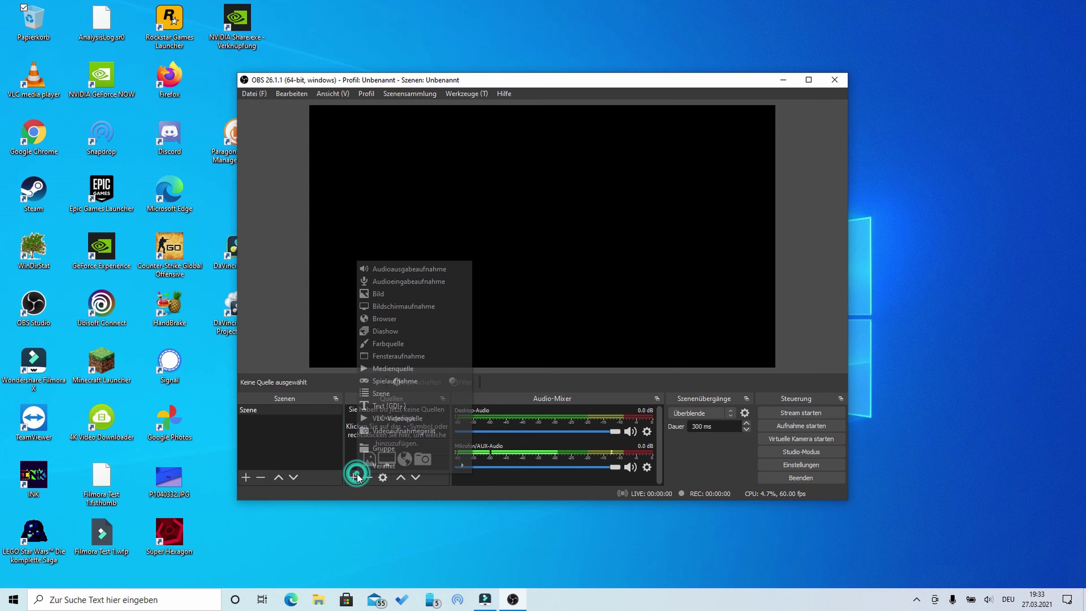
pyautogui.click(404, 313)
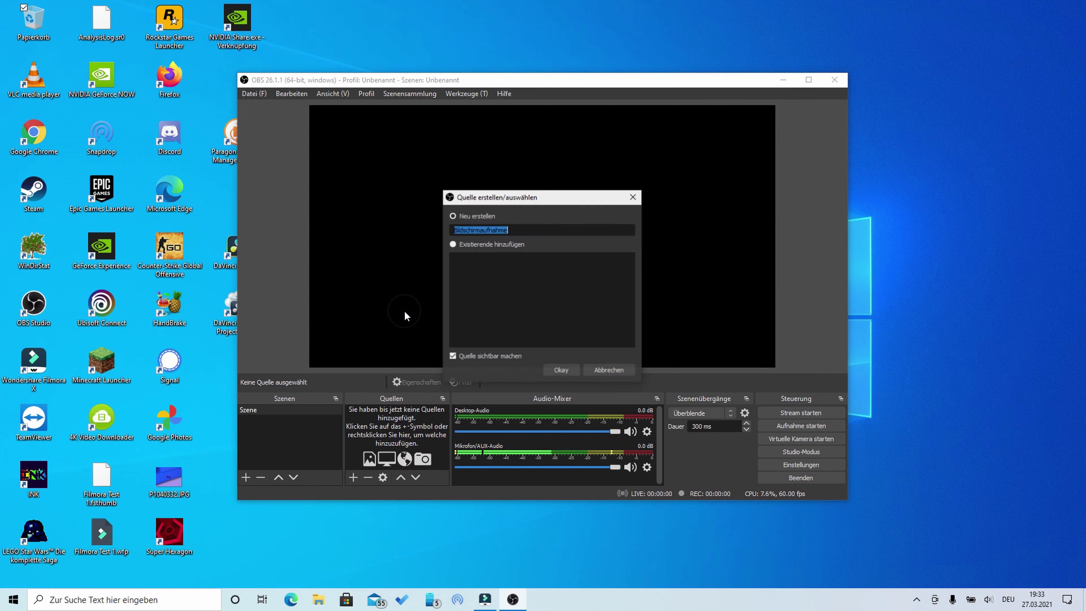
pyautogui.click(570, 374)
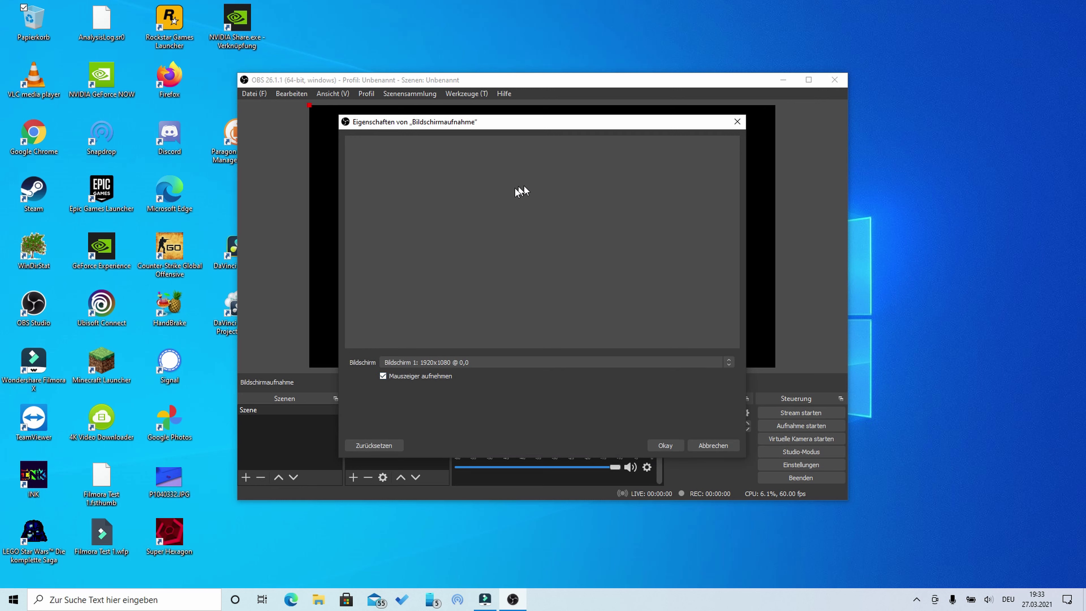
pyautogui.click(445, 359)
pyautogui.click(444, 362)
pyautogui.click(673, 448)
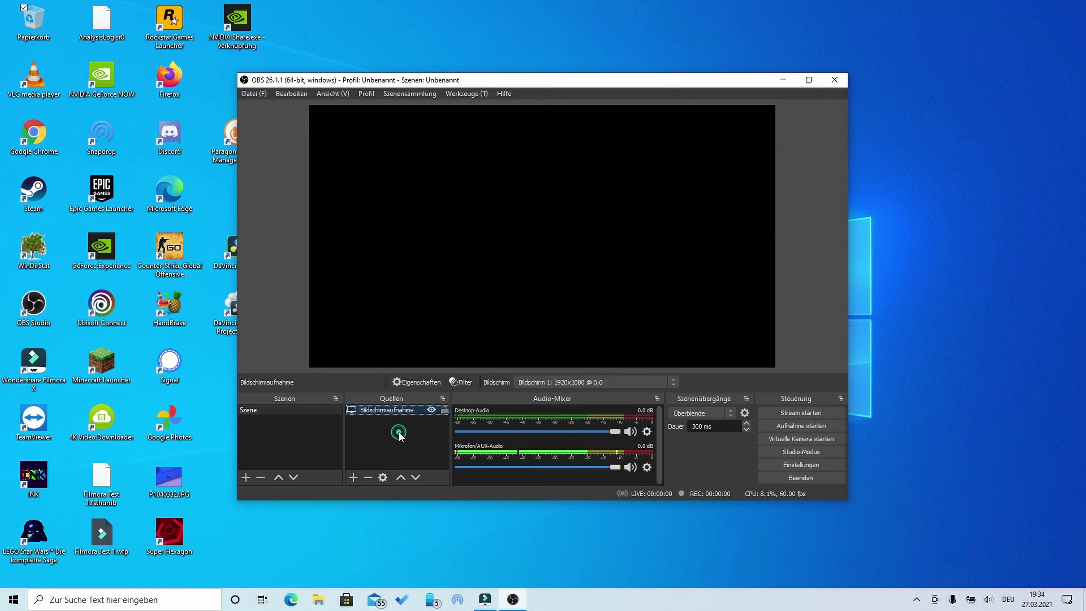
pyautogui.click(411, 409)
pyautogui.click(413, 424)
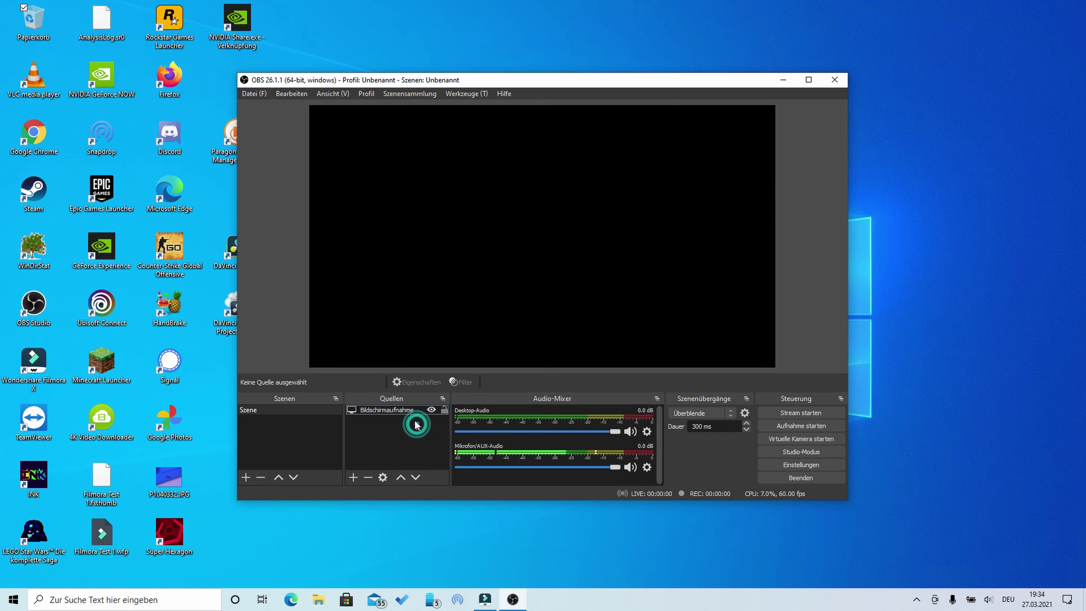
pyautogui.click(411, 410)
pyautogui.click(411, 434)
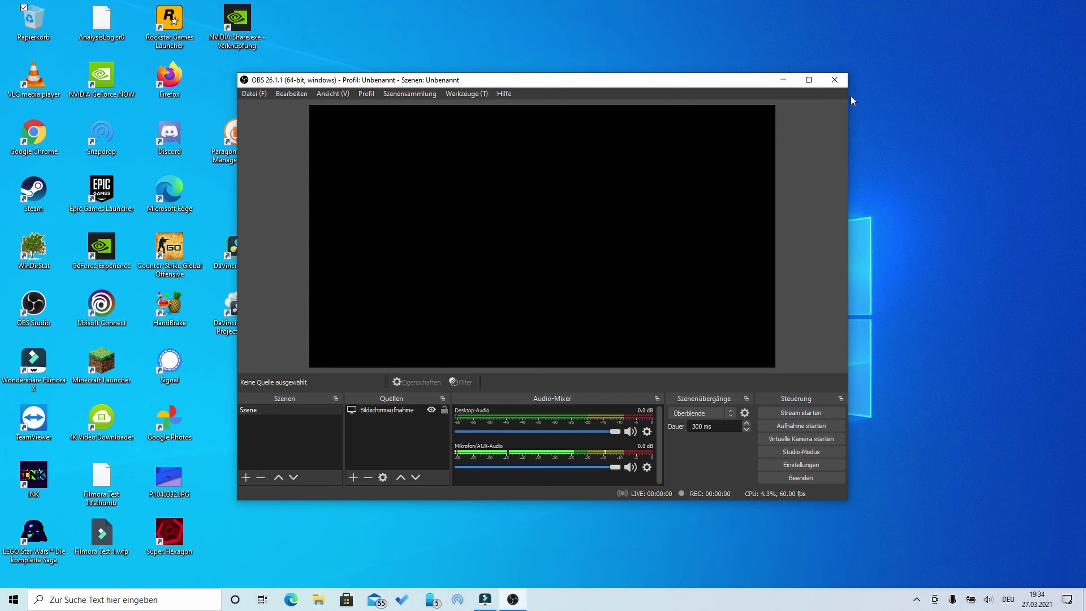
# Step: Close OBS Studio and open the graphics settings (Grafikeinstellungen) of the display section in Windows Settings
pyautogui.click(836, 83)
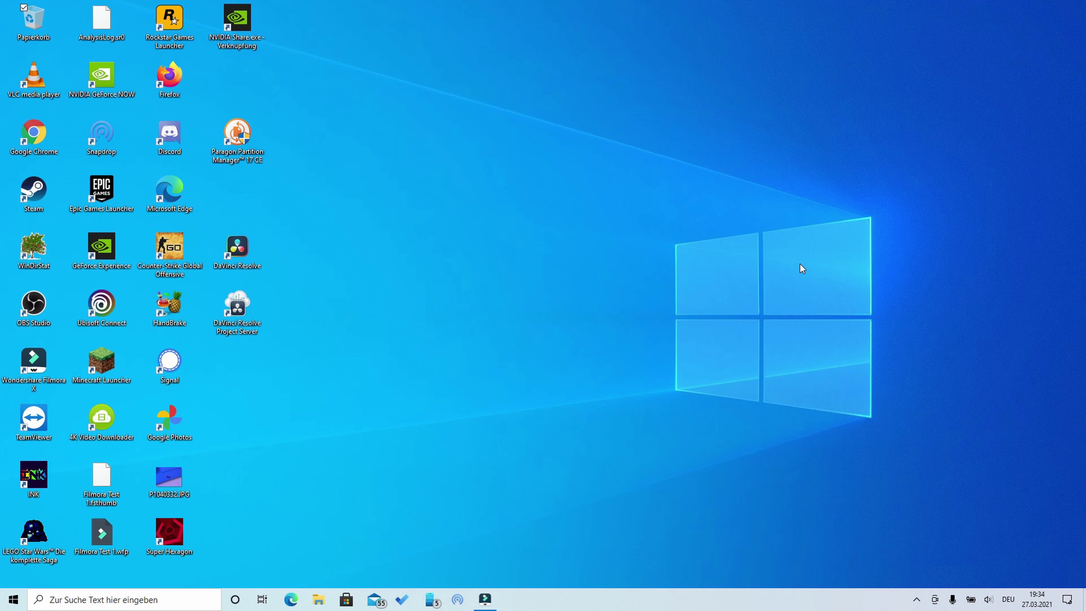
pyautogui.press('super')
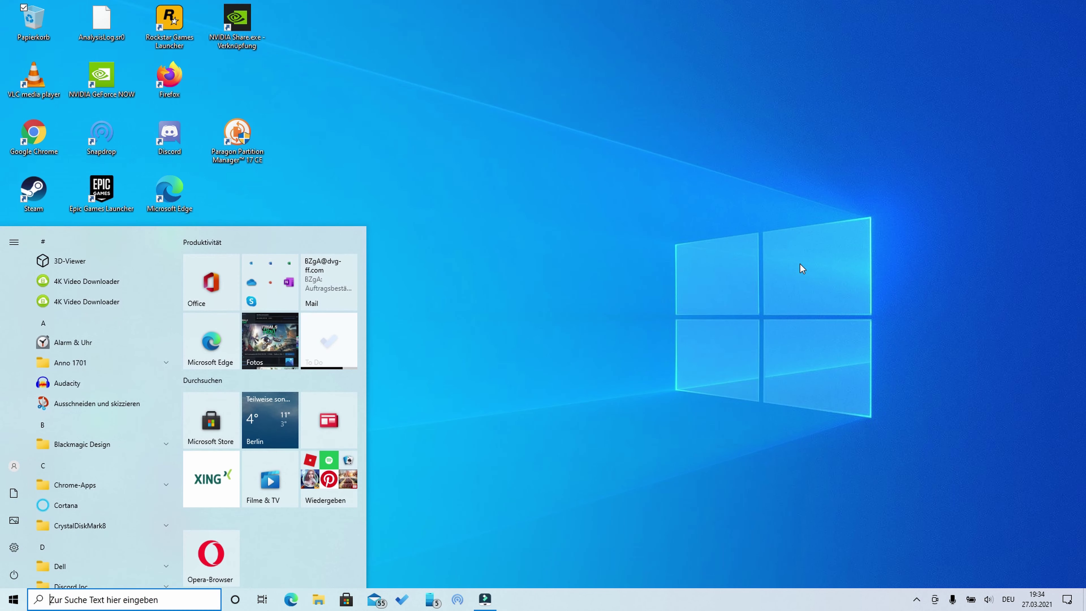
pyautogui.write('ein')
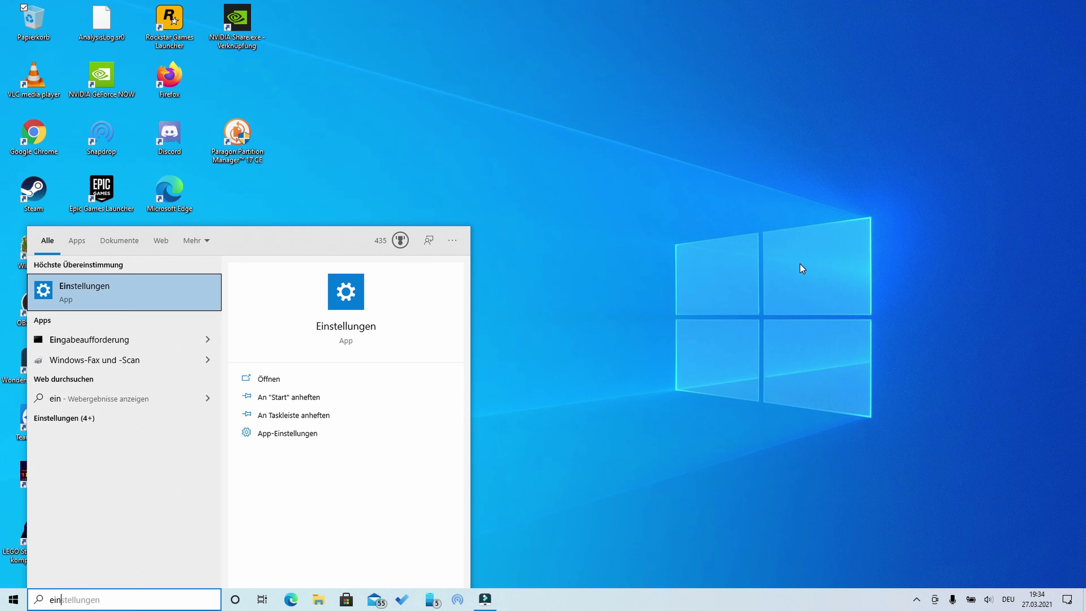
pyautogui.press('Return')
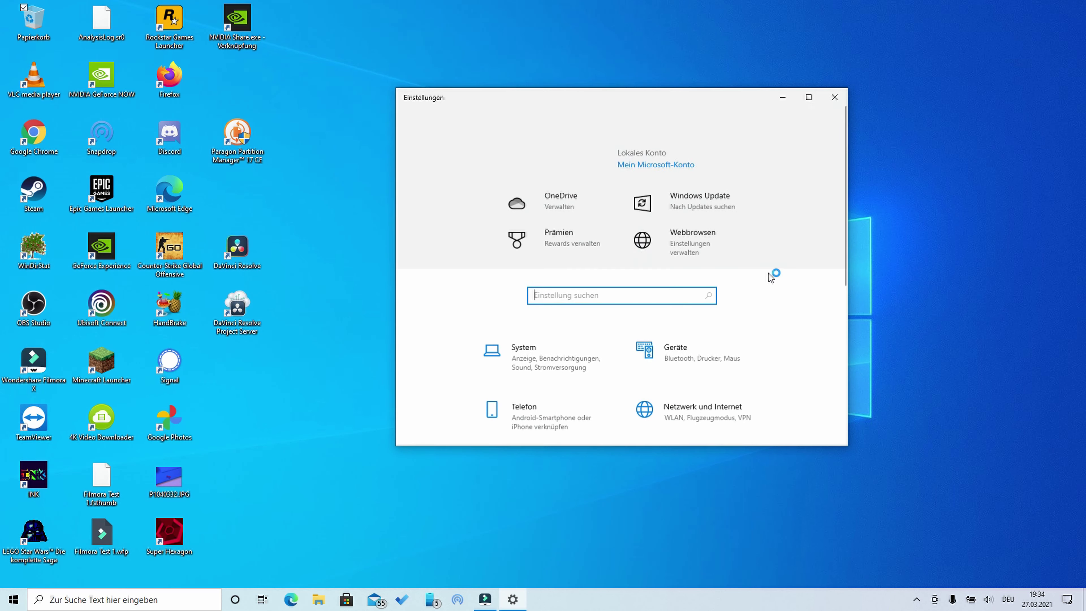
pyautogui.click(582, 349)
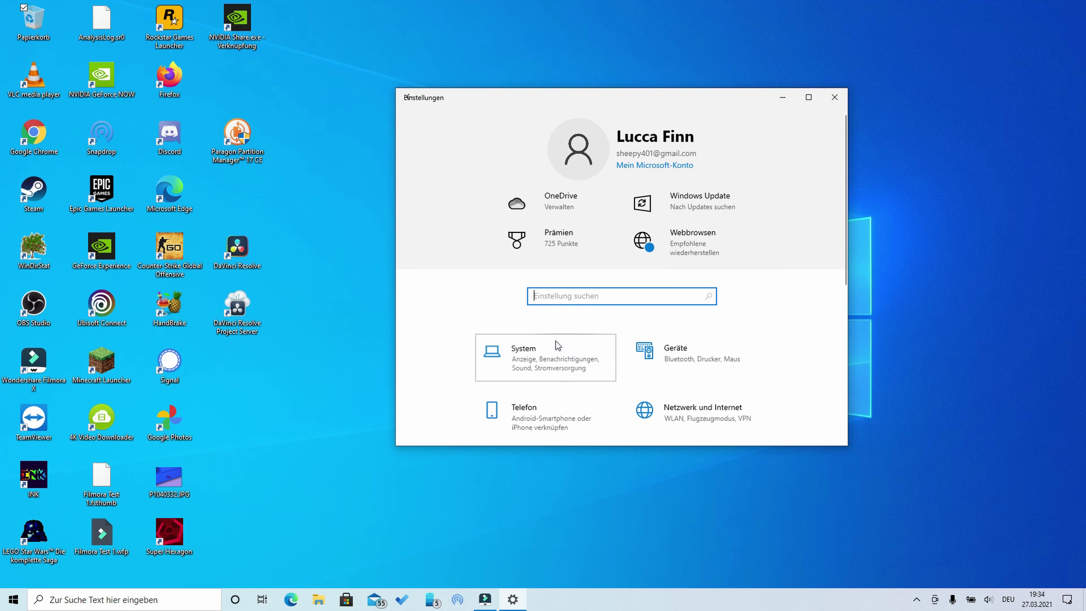
pyautogui.scroll(-10, 757, 315)
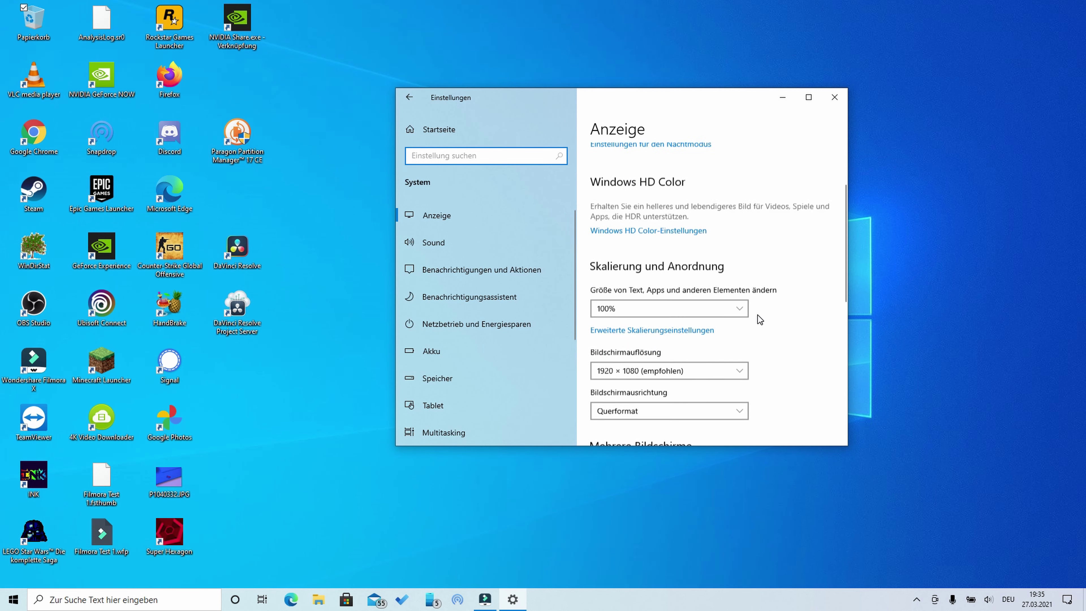
pyautogui.scroll(-2, 768, 307)
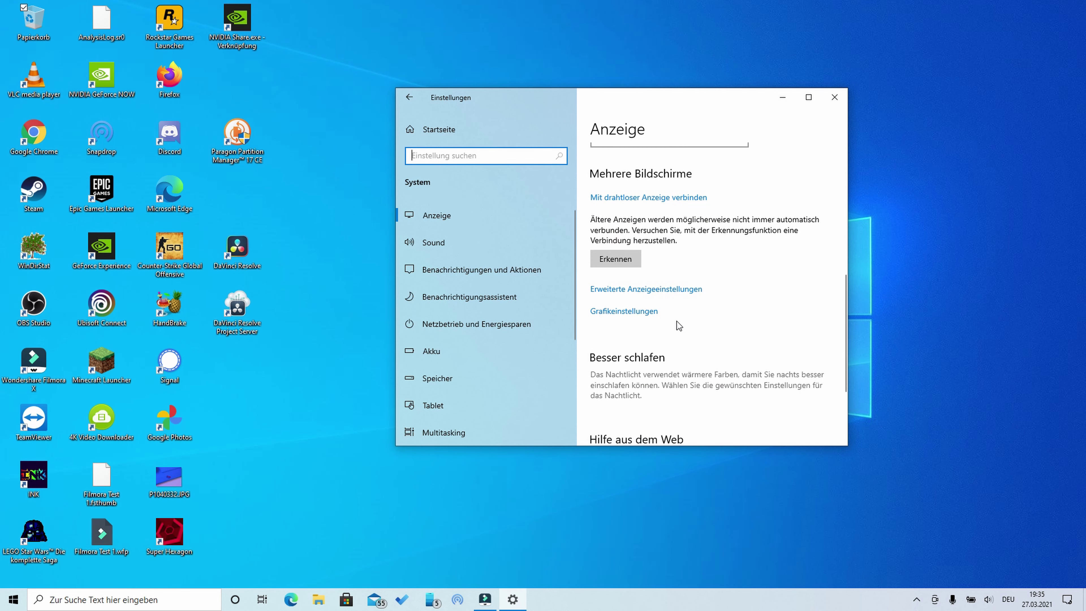
pyautogui.click(613, 312)
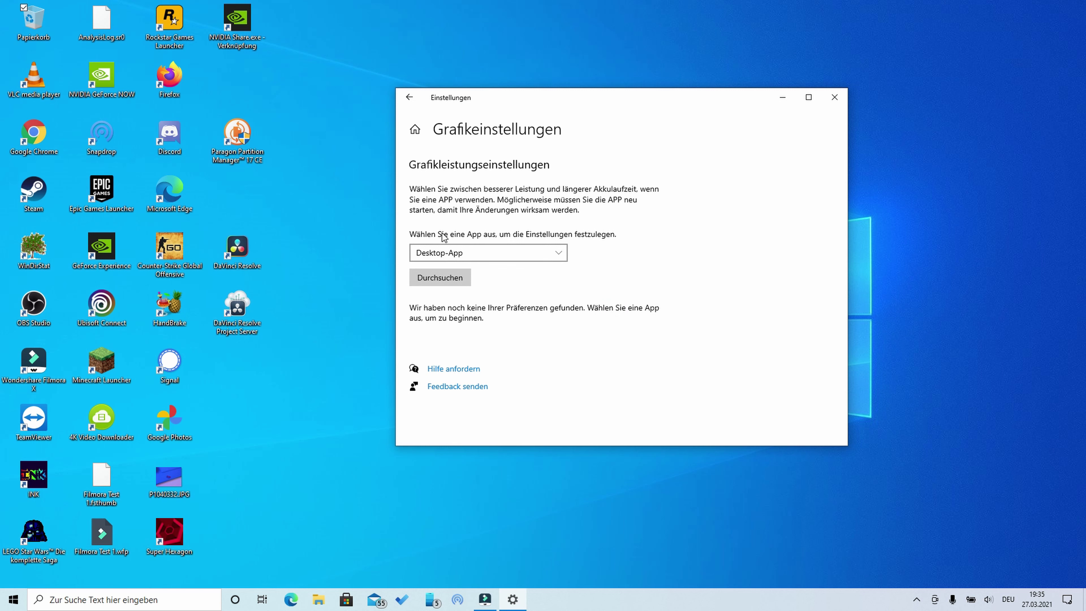
# Step: Add obs64.exe from C:\Program Files\obs-studio\bin\64bit as a desktop app in the graphics performance settings
pyautogui.click(440, 274)
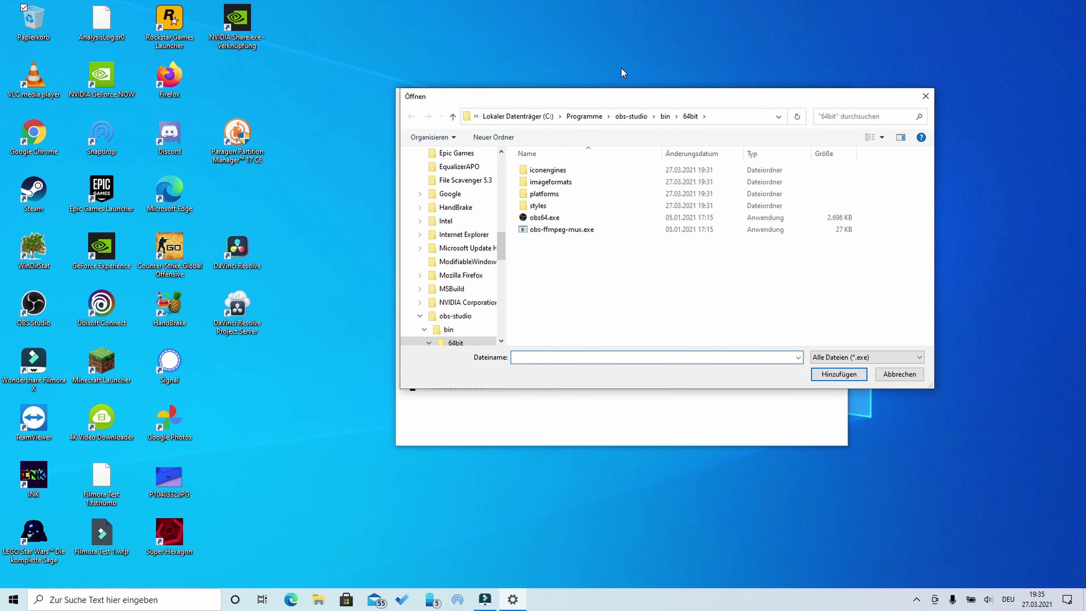
pyautogui.moveTo(609, 102); pyautogui.dragTo(530, 65)
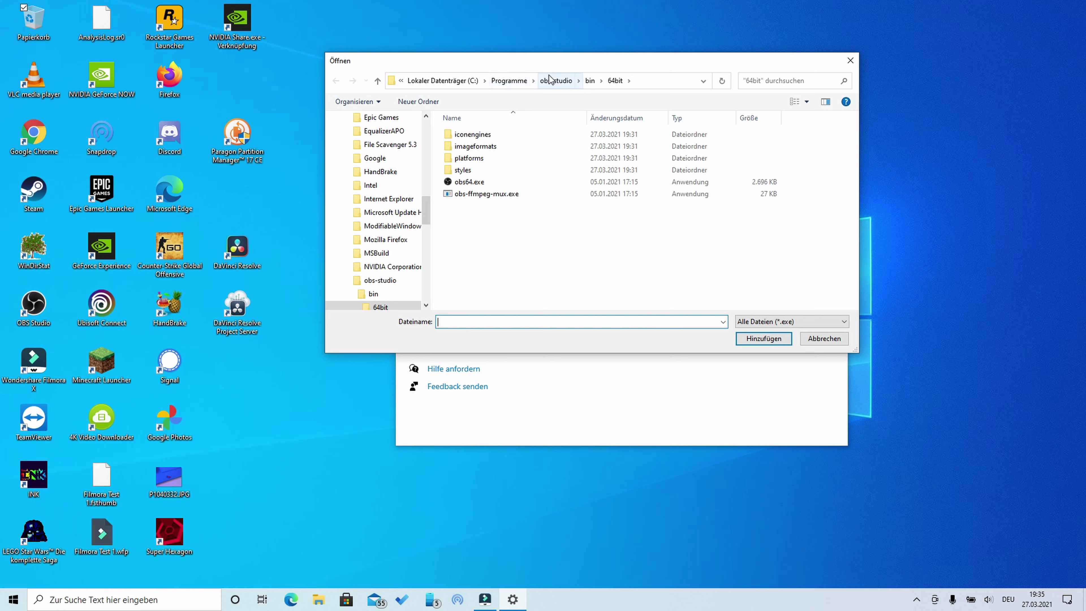
pyautogui.click(573, 78)
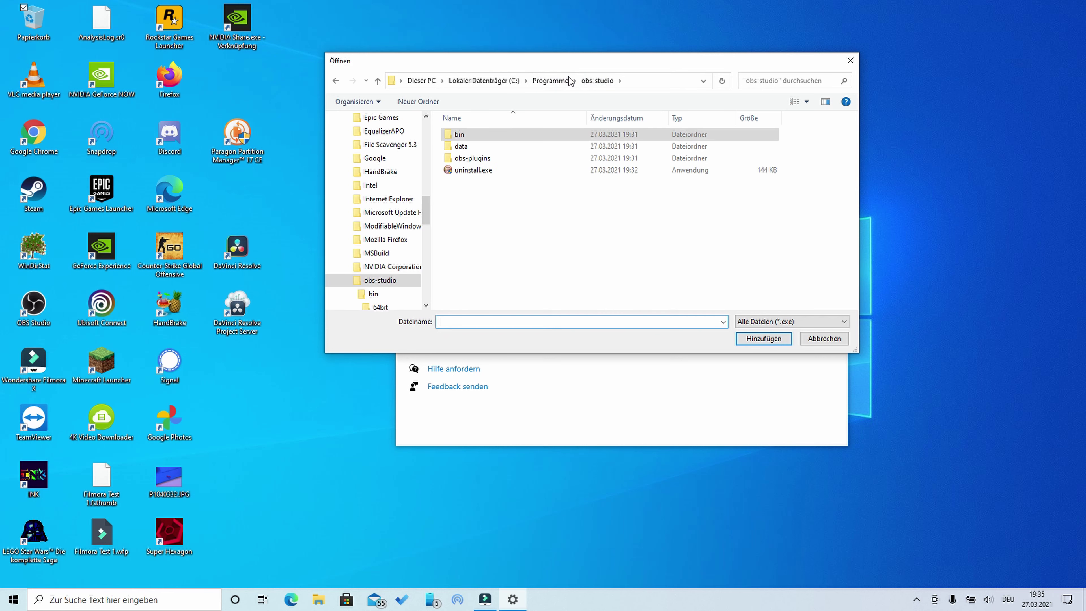
pyautogui.doubleClick(519, 134)
pyautogui.doubleClick(519, 133)
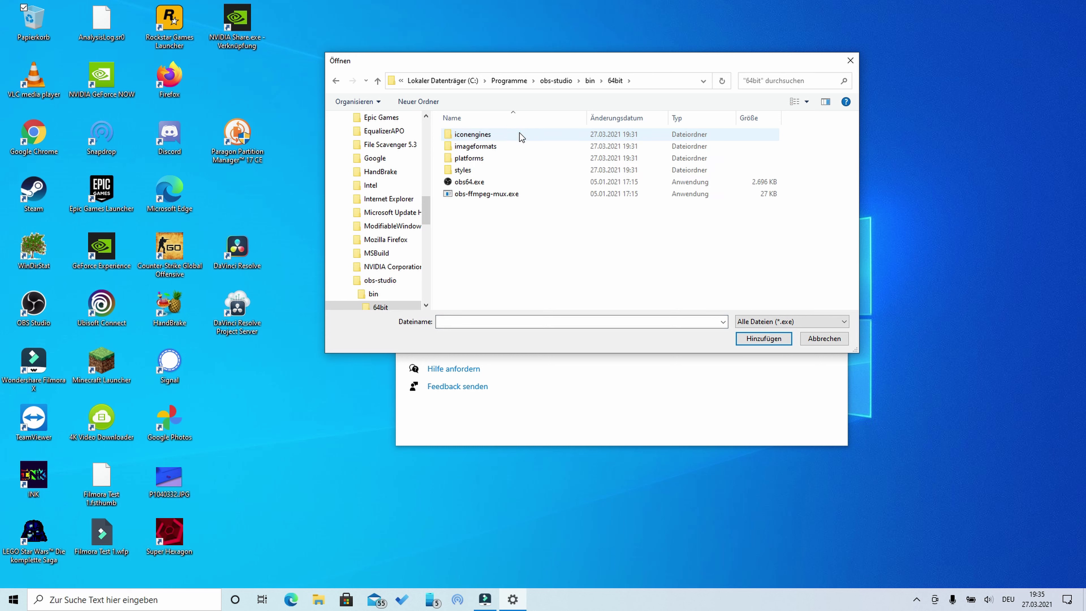
pyautogui.click(493, 180)
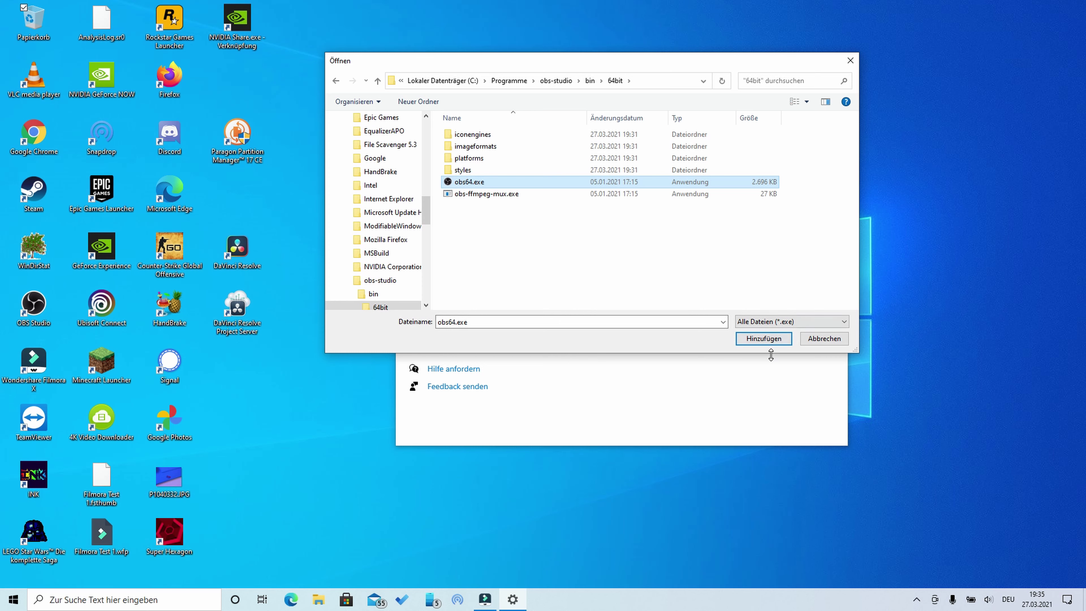
pyautogui.click(754, 338)
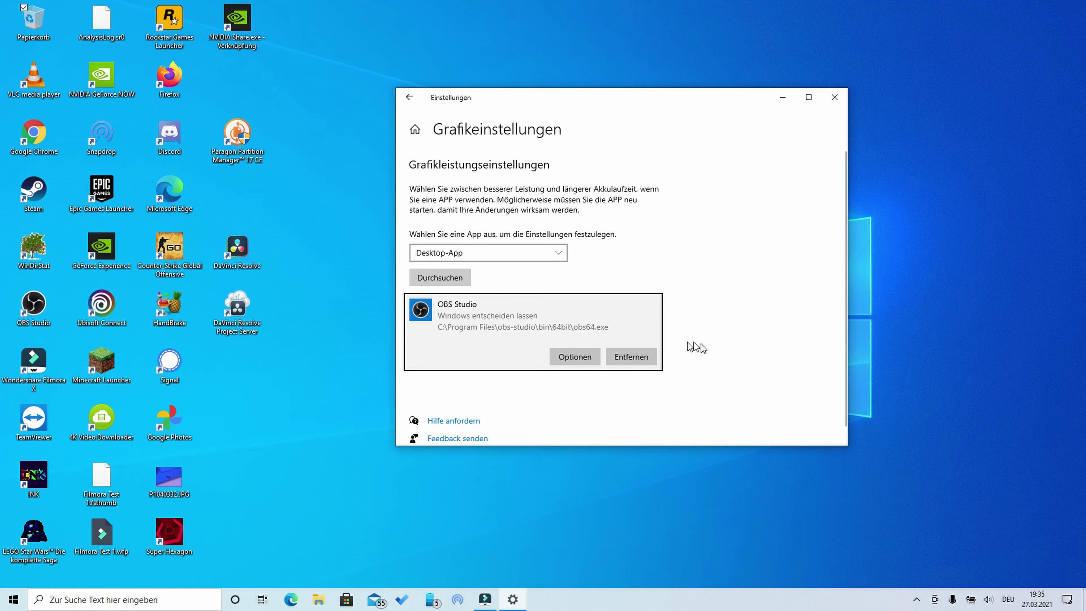
# Step: Set the graphics preference for OBS Studio to Energiesparmodus, save it and close Windows Settings
pyautogui.click(565, 356)
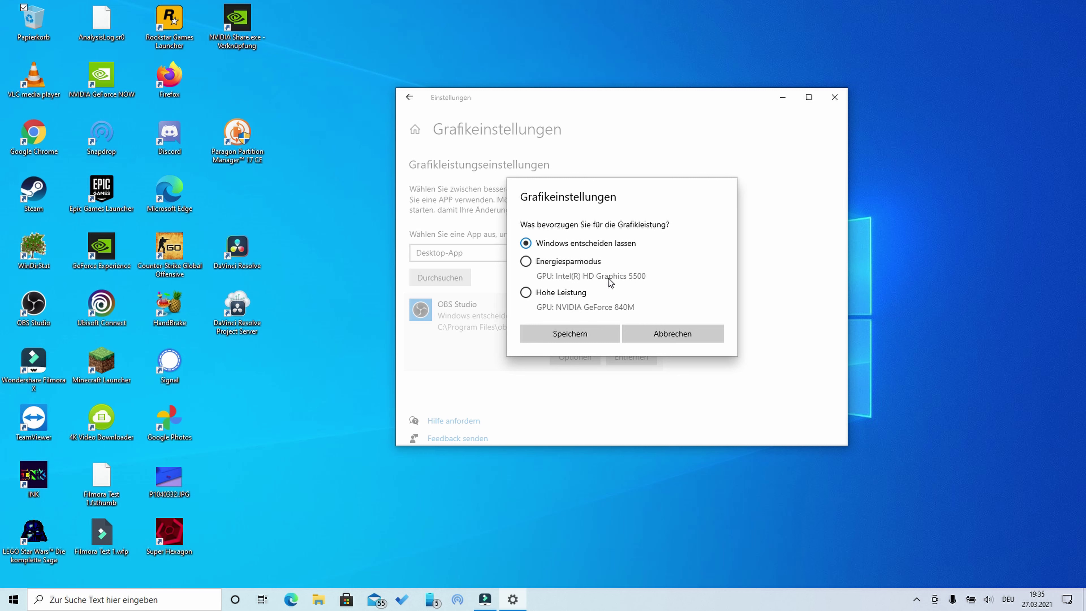
pyautogui.click(577, 294)
pyautogui.click(584, 243)
pyautogui.click(563, 295)
pyautogui.click(558, 258)
pyautogui.click(584, 337)
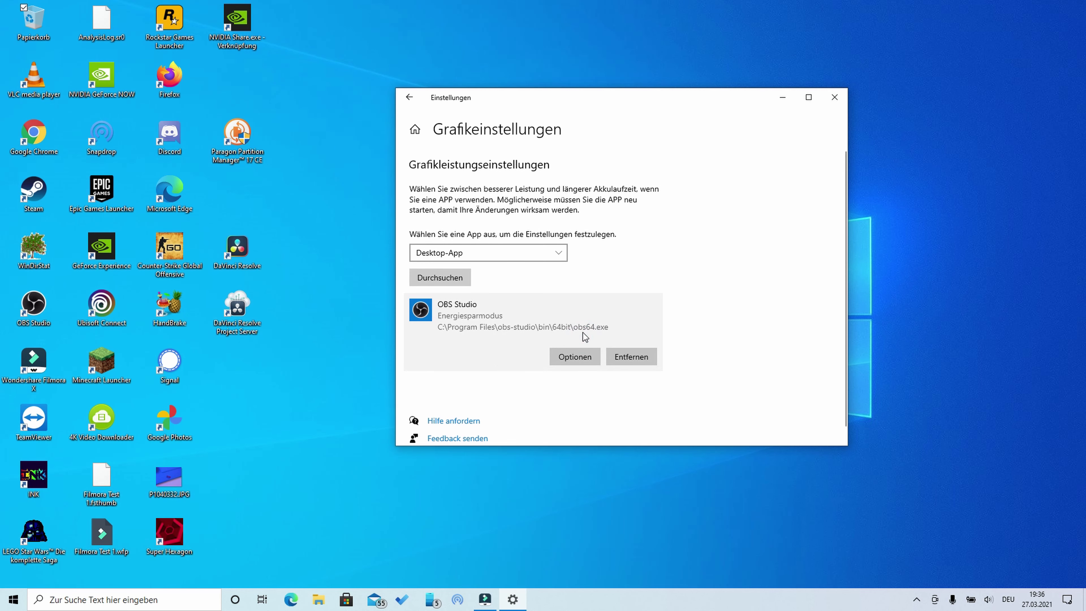
pyautogui.click(830, 103)
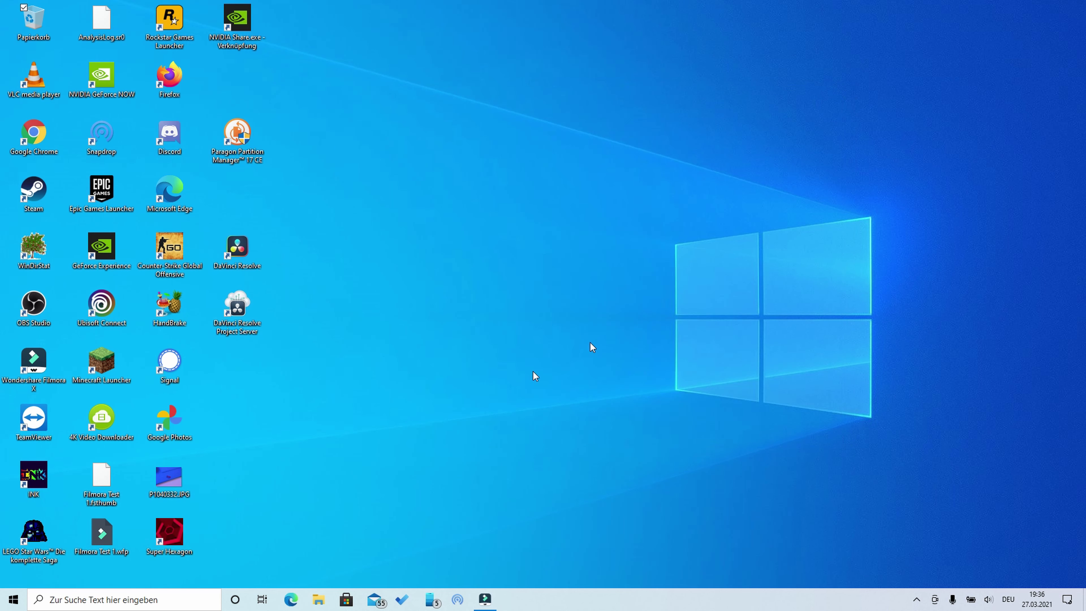
# Step: Relaunch OBS Studio and lower the mixer volumes to -6.6 dB for Mikrofon/AUX-Audio and -0.5 dB for Desktop-Audio
pyautogui.click(28, 309)
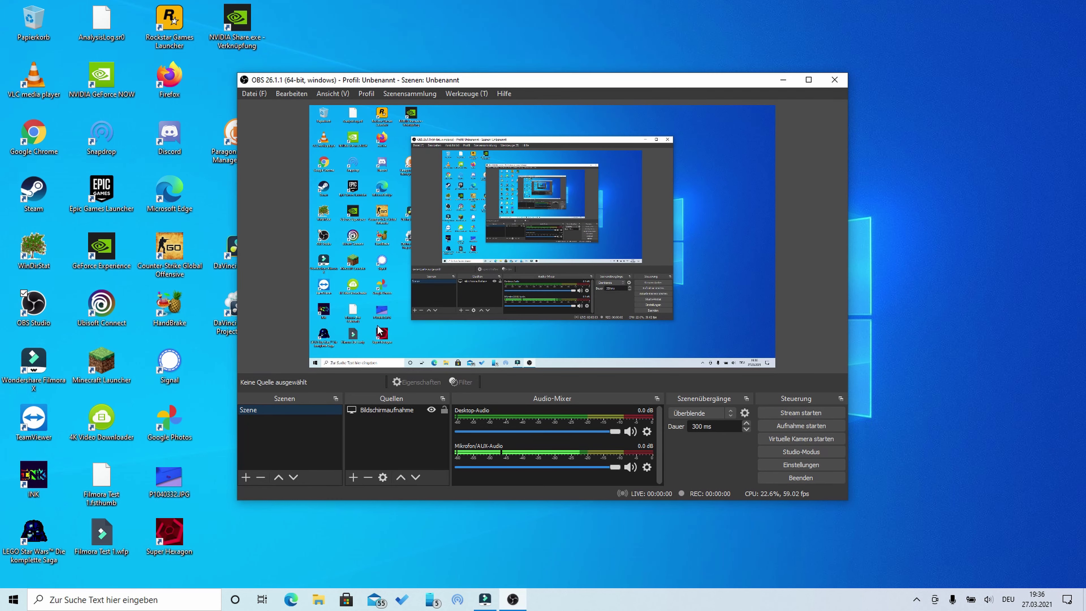
pyautogui.moveTo(620, 77); pyautogui.dragTo(631, 41)
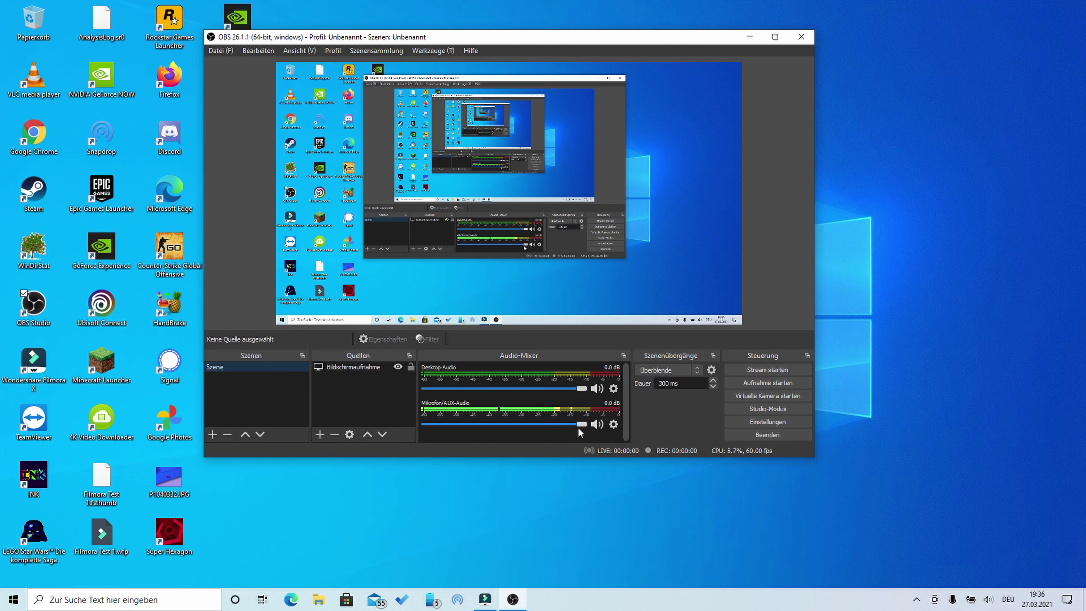
pyautogui.moveTo(580, 426); pyautogui.dragTo(541, 427)
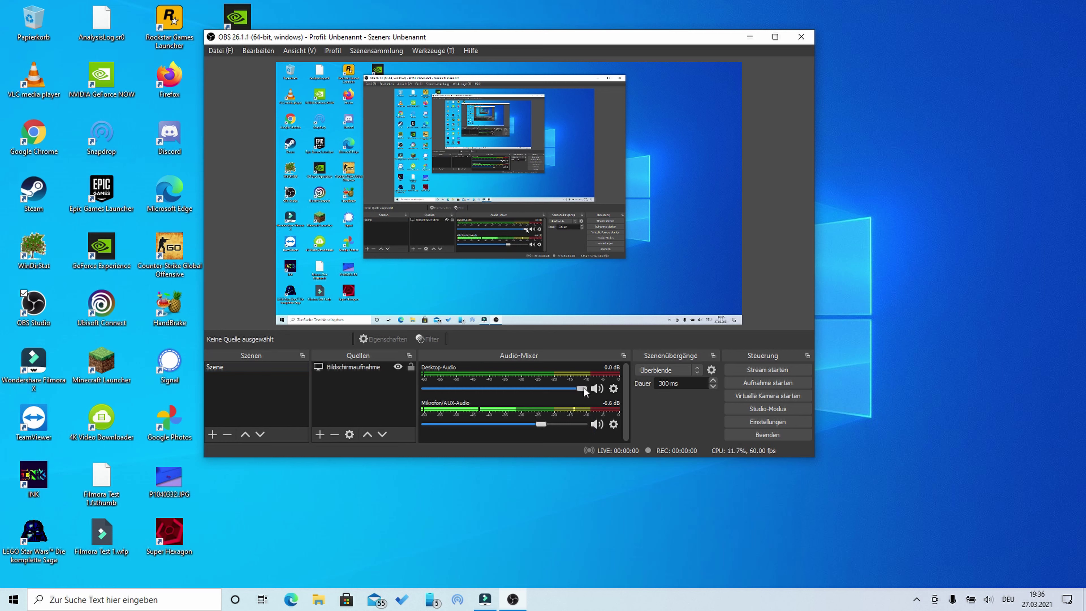
pyautogui.moveTo(582, 387)
pyautogui.mouseDown()
pyautogui.moveTo(529, 388)
pyautogui.moveTo(578, 407)
pyautogui.mouseUp()
pyautogui.click(613, 389)
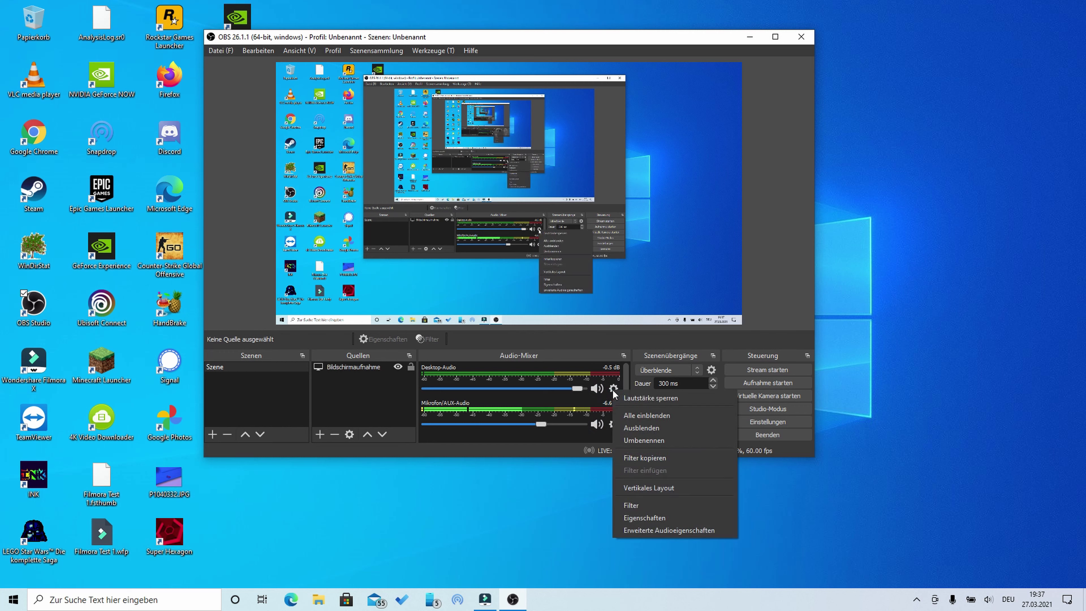
pyautogui.click(613, 389)
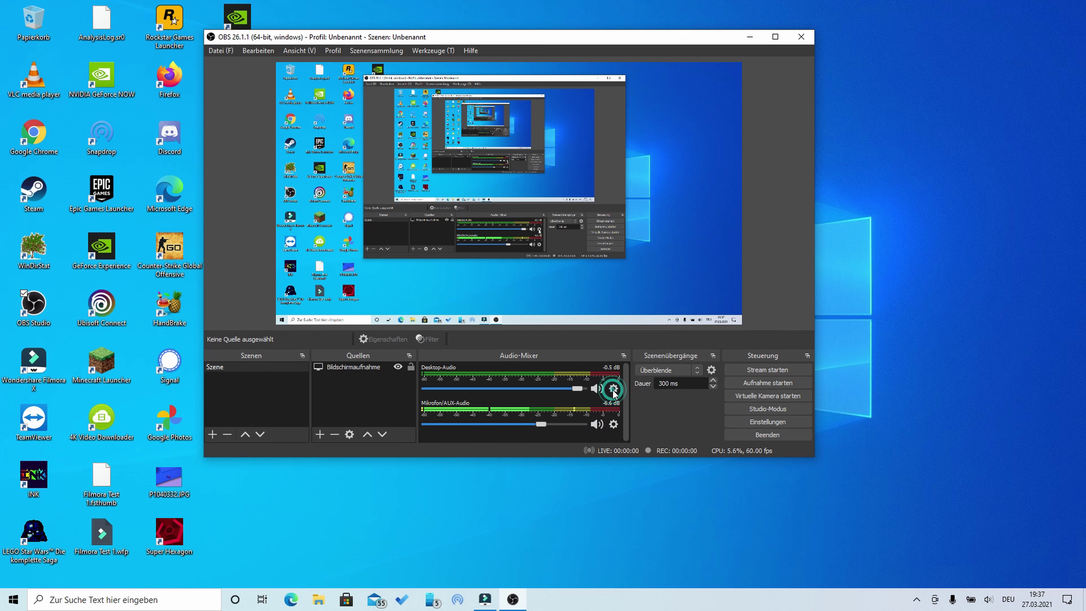
# Step: Set the scaled output resolution to 1920x1080 in the OBS video settings, keeping the Bicubic scaling filter and 60 FPS
pyautogui.click(752, 421)
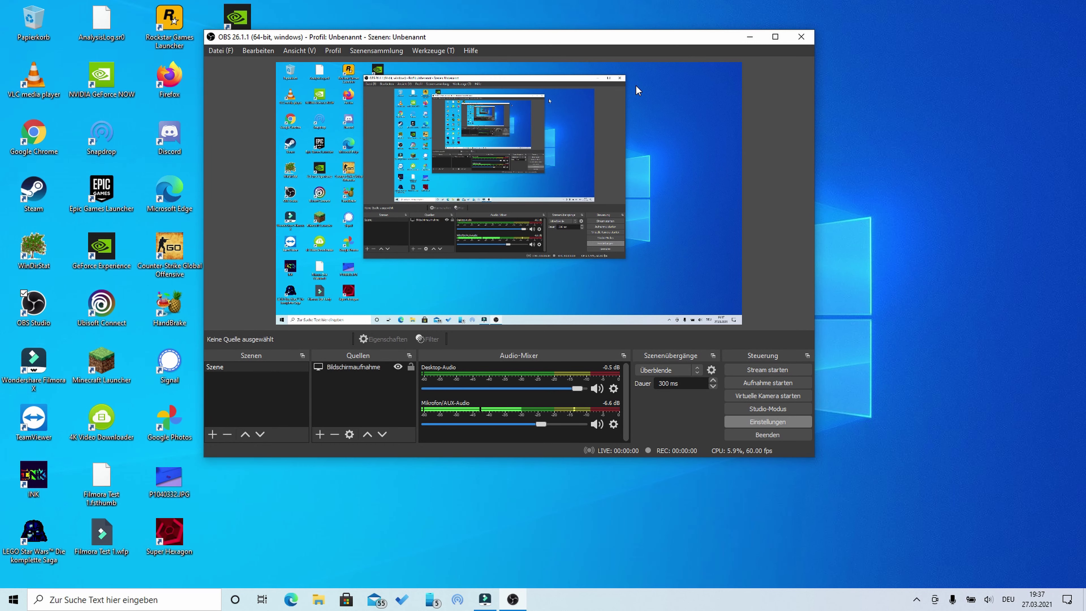
pyautogui.press('space')
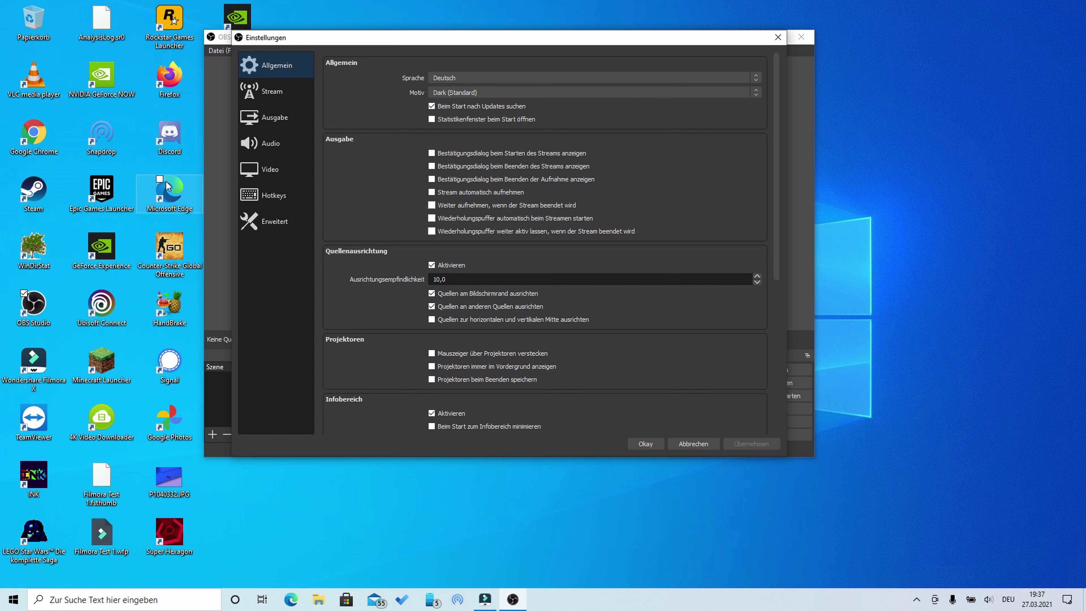
pyautogui.click(290, 171)
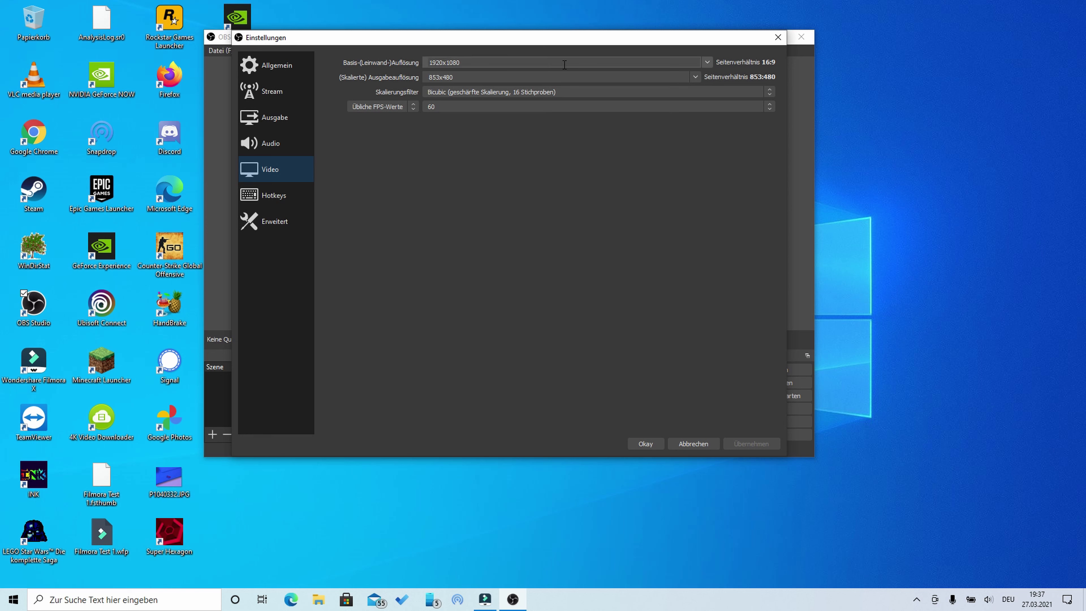
pyautogui.click(694, 77)
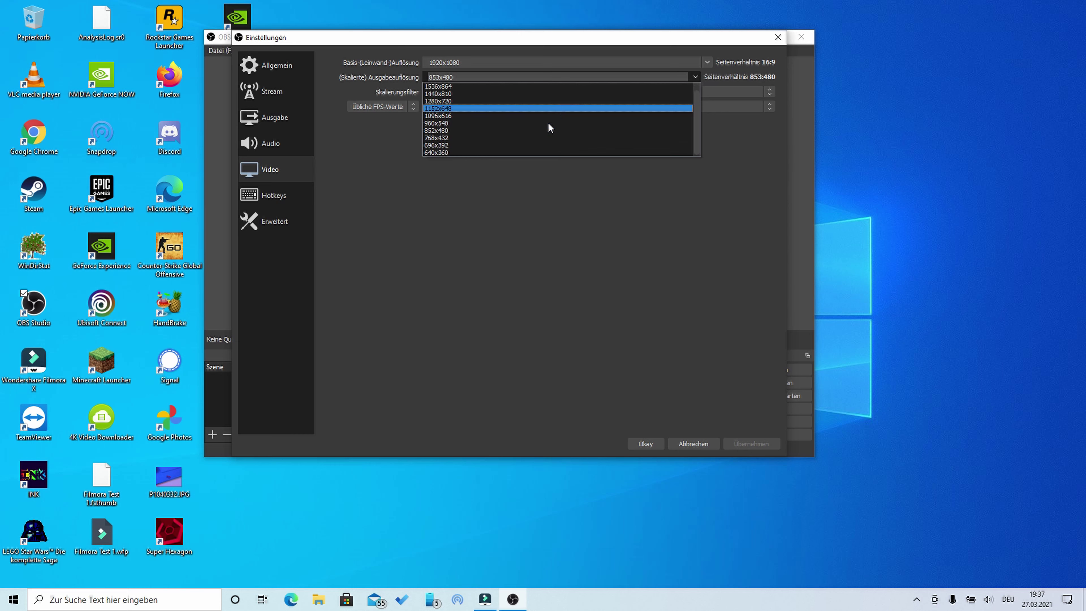
pyautogui.click(528, 87)
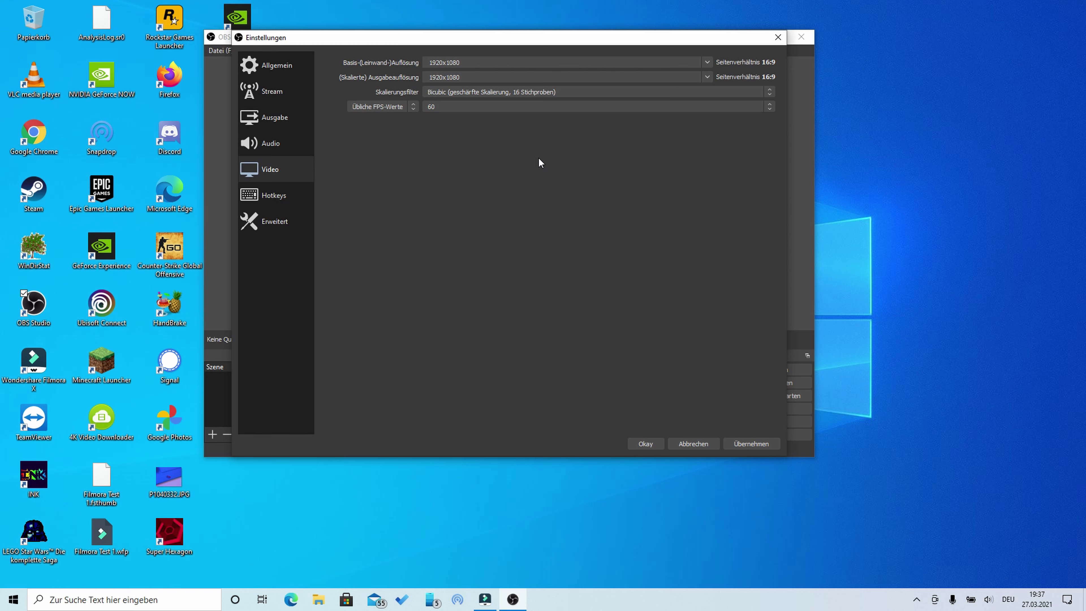
pyautogui.click(482, 76)
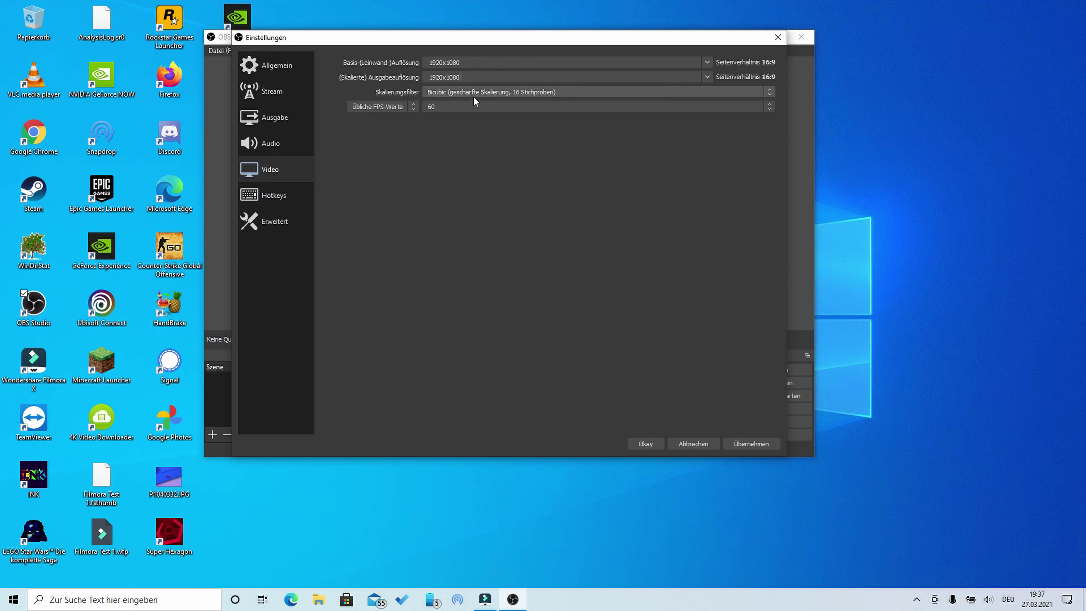
pyautogui.click(460, 105)
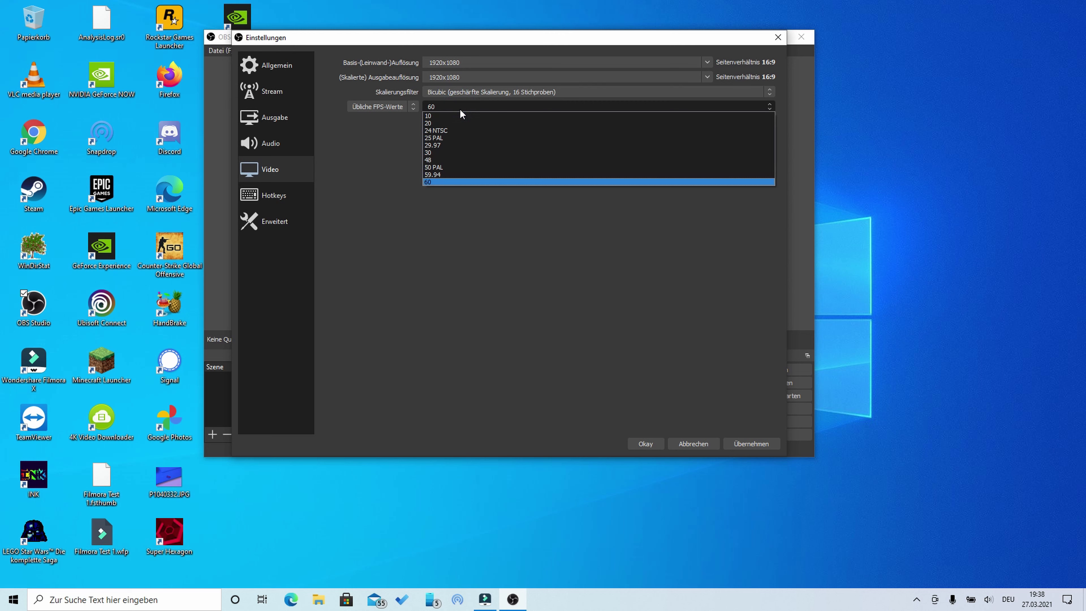
pyautogui.click(460, 108)
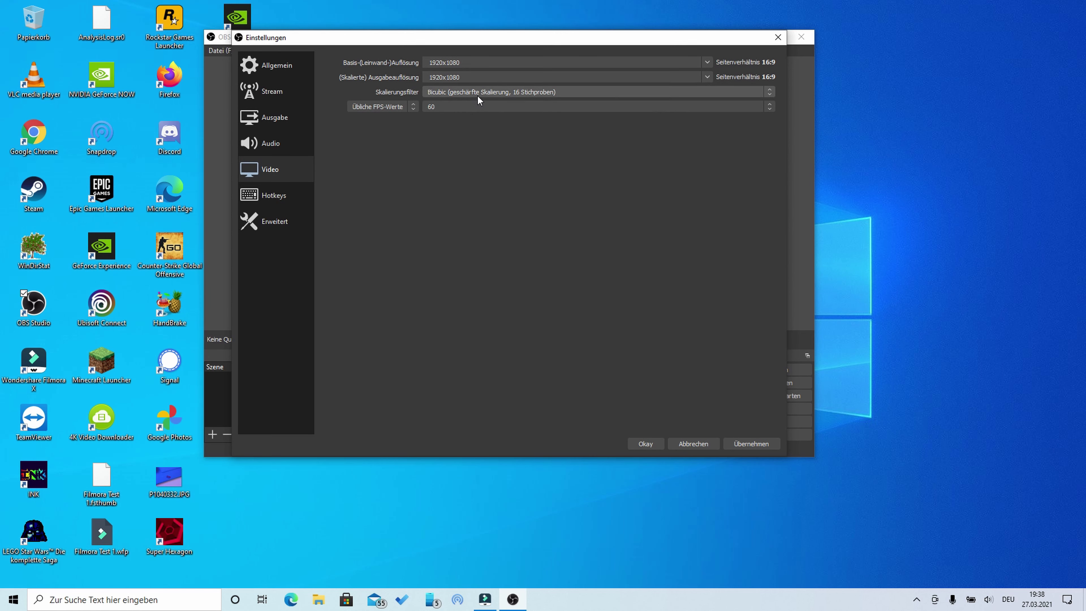
pyautogui.click(477, 94)
pyautogui.click(478, 97)
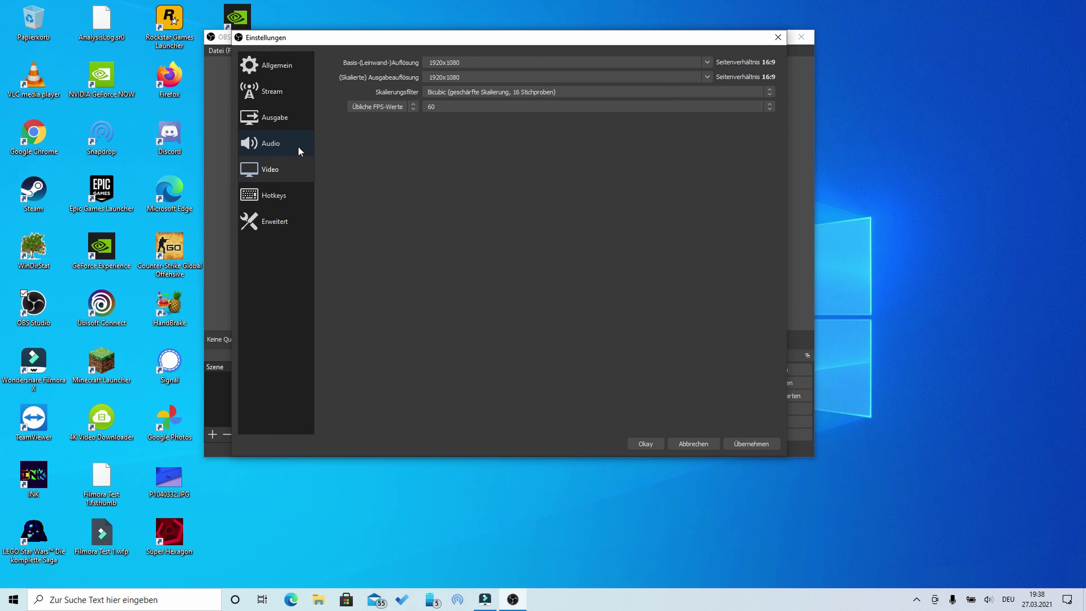
# Step: In the output settings, keep the recording quality at Hohe Qualität; mittelgroße Dateien
pyautogui.click(291, 121)
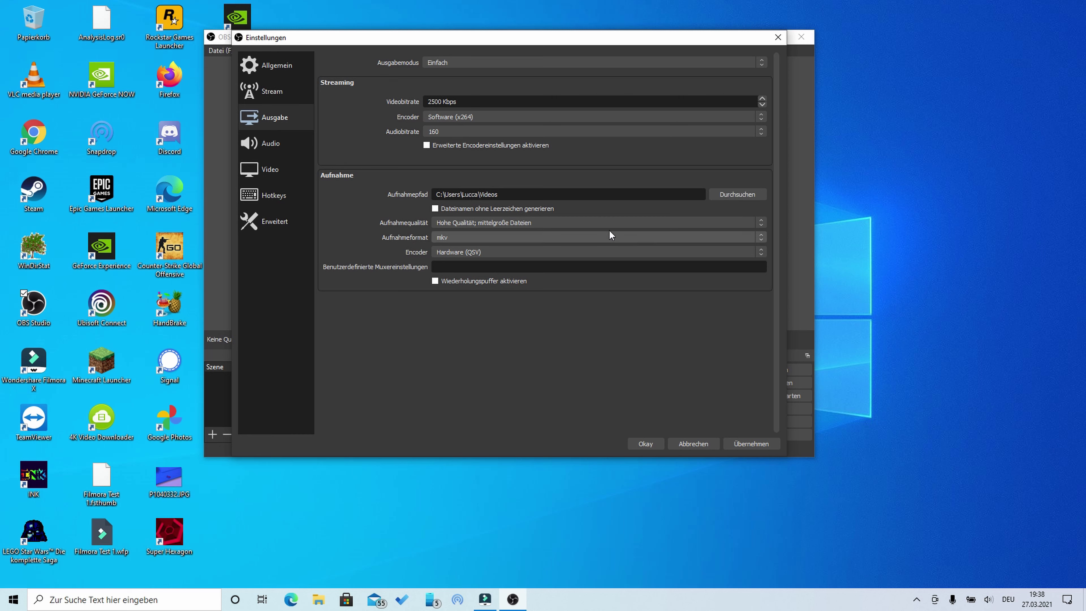
pyautogui.click(602, 223)
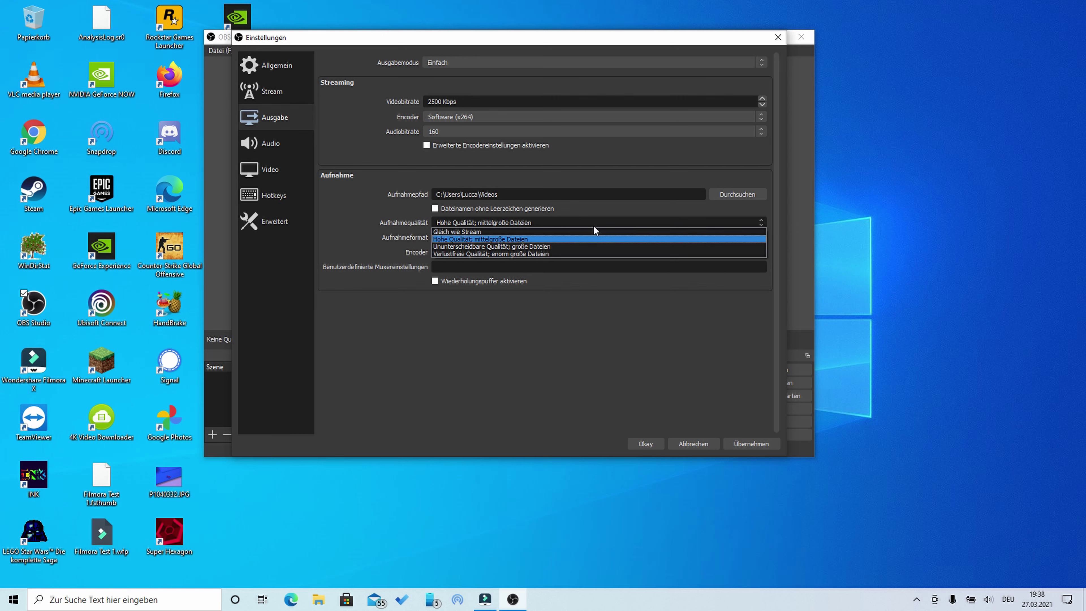
pyautogui.click(583, 239)
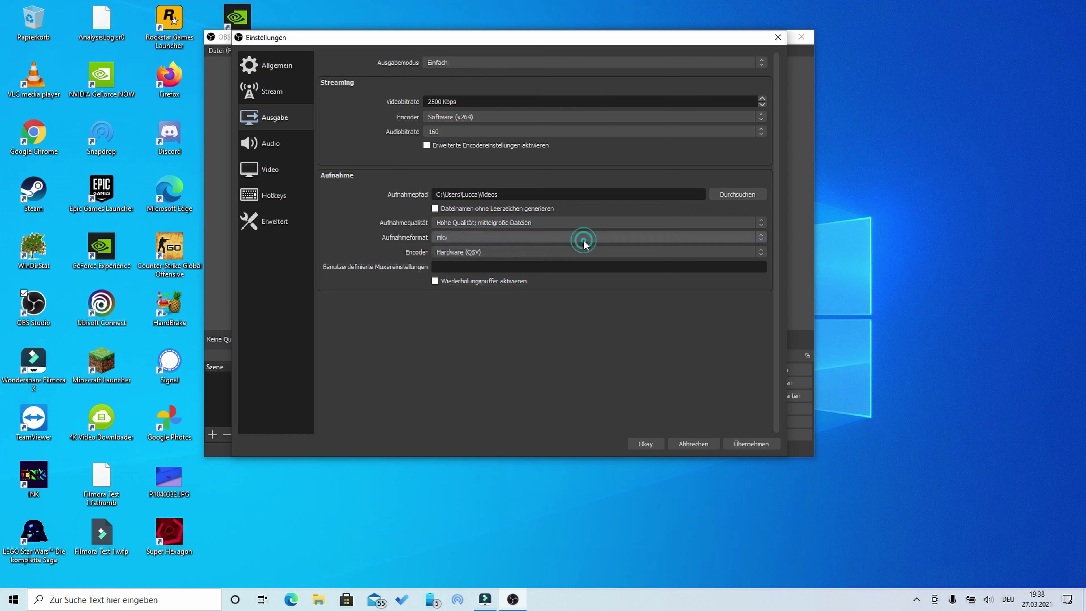
# Step: Try mp4 as the recording format, and return it to mkv
pyautogui.click(583, 240)
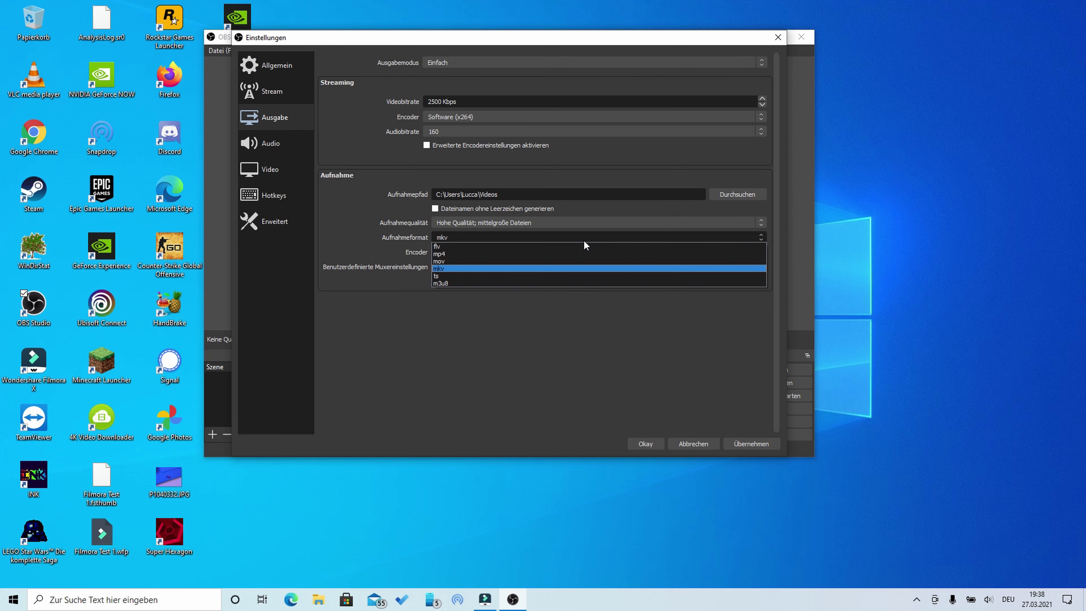
pyautogui.click(566, 254)
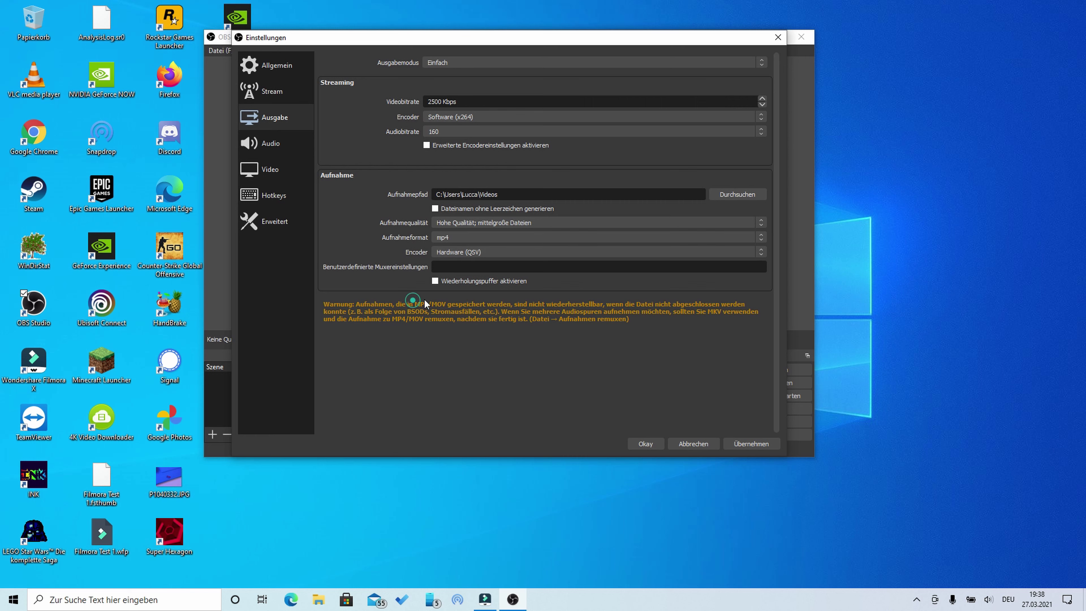
pyautogui.click(459, 233)
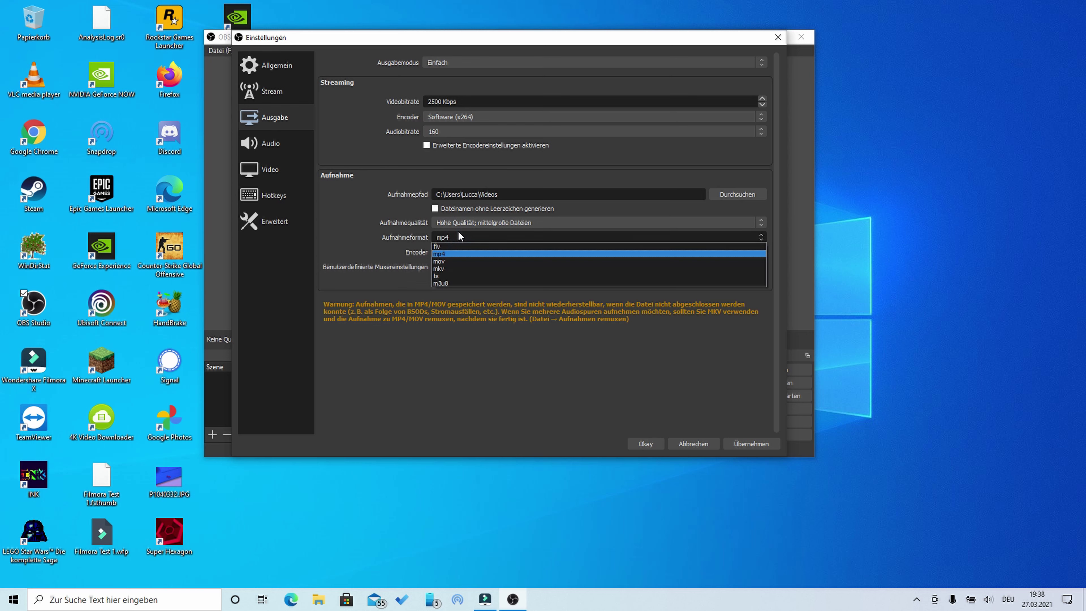
pyautogui.click(449, 269)
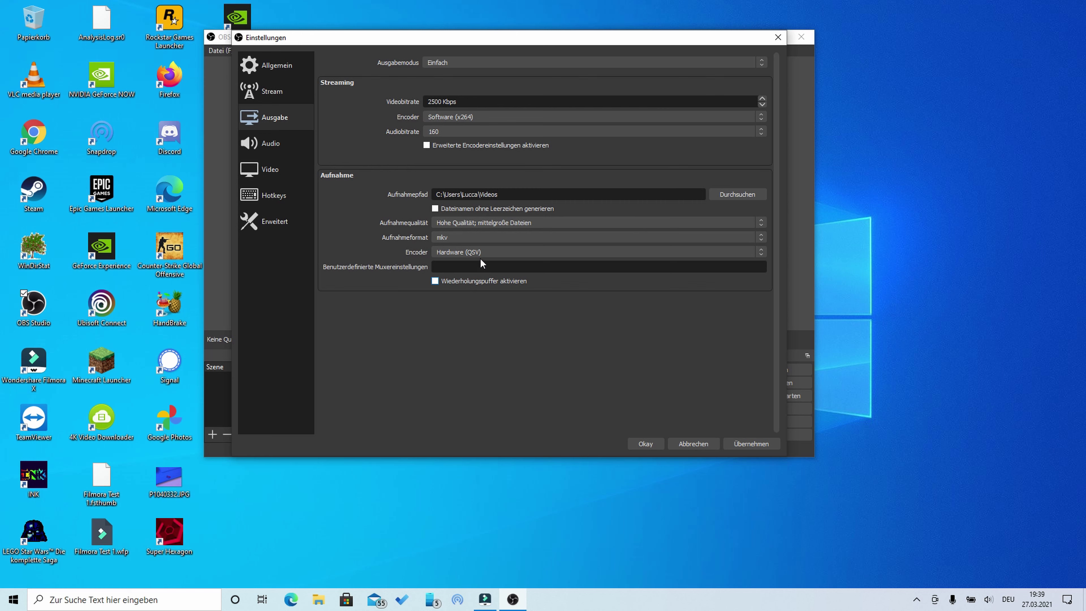
# Step: Keep mkv as the recording format and Hardware (QSV) as the encoder, and apply and close the settings
pyautogui.click(477, 240)
pyautogui.click(477, 241)
pyautogui.moveTo(485, 41); pyautogui.dragTo(511, 27)
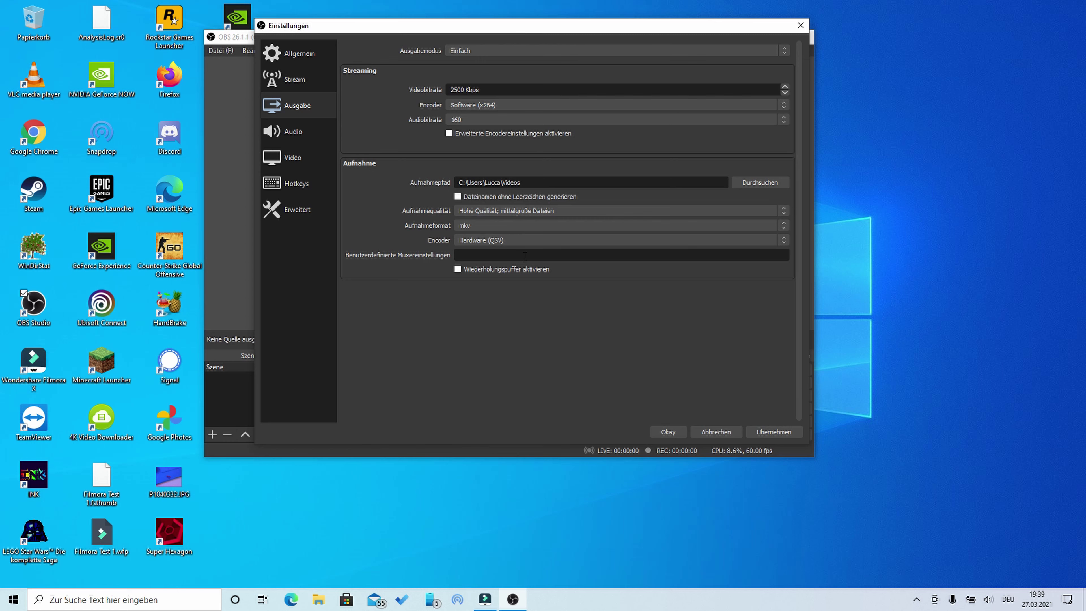
pyautogui.click(528, 245)
pyautogui.click(528, 245)
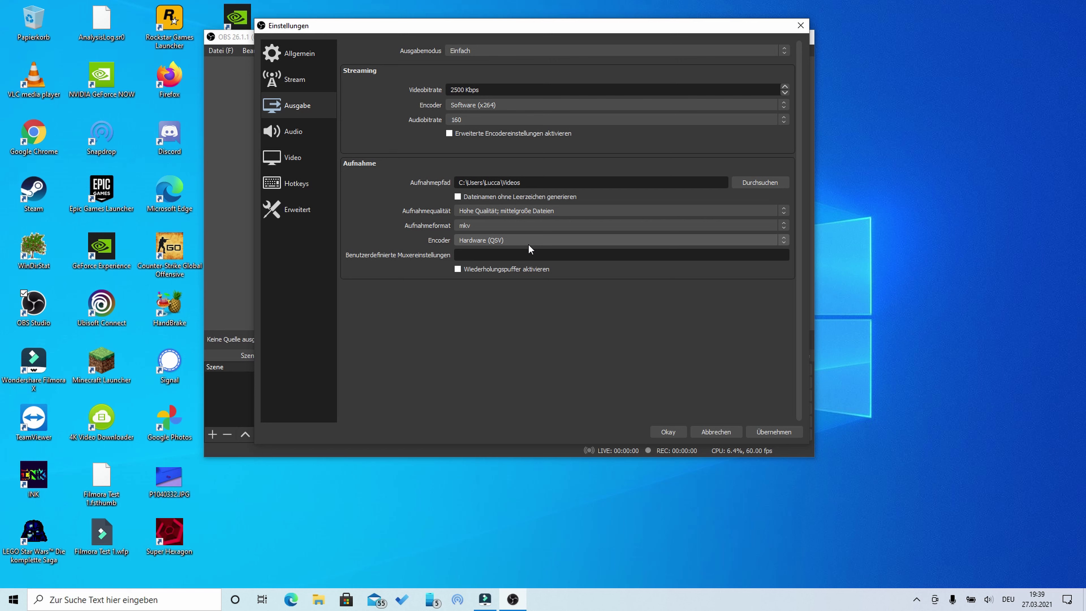
pyautogui.click(528, 244)
pyautogui.click(529, 244)
pyautogui.click(529, 243)
pyautogui.click(529, 243)
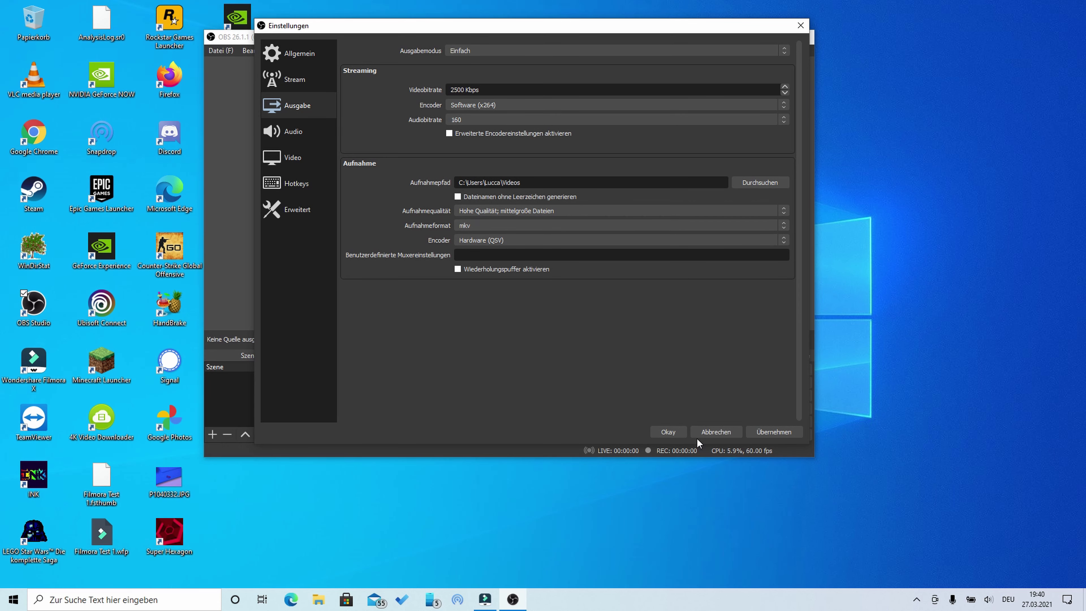
pyautogui.click(764, 433)
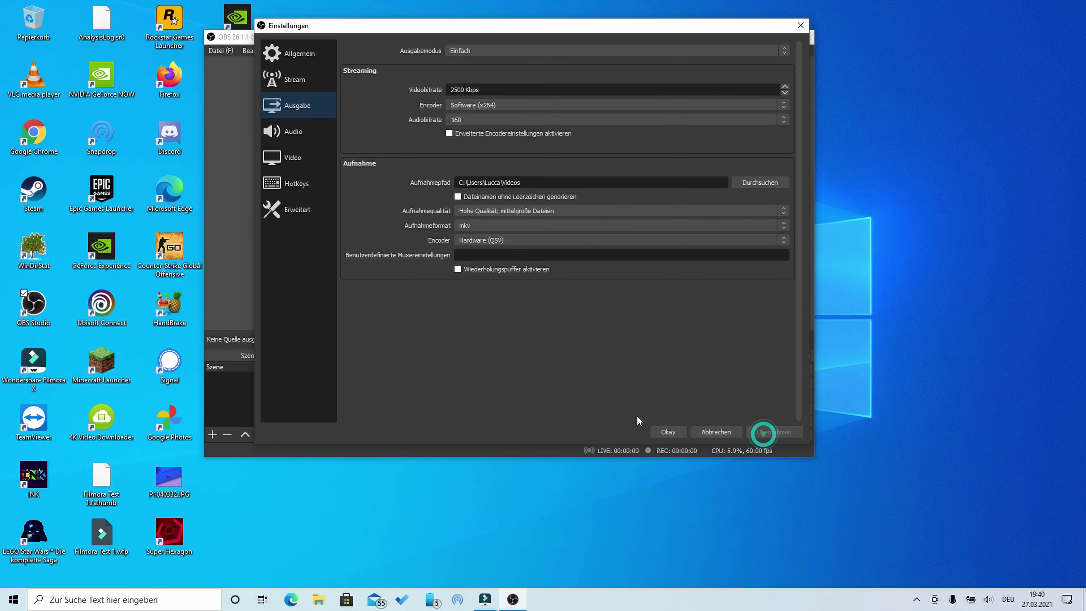
pyautogui.click(669, 435)
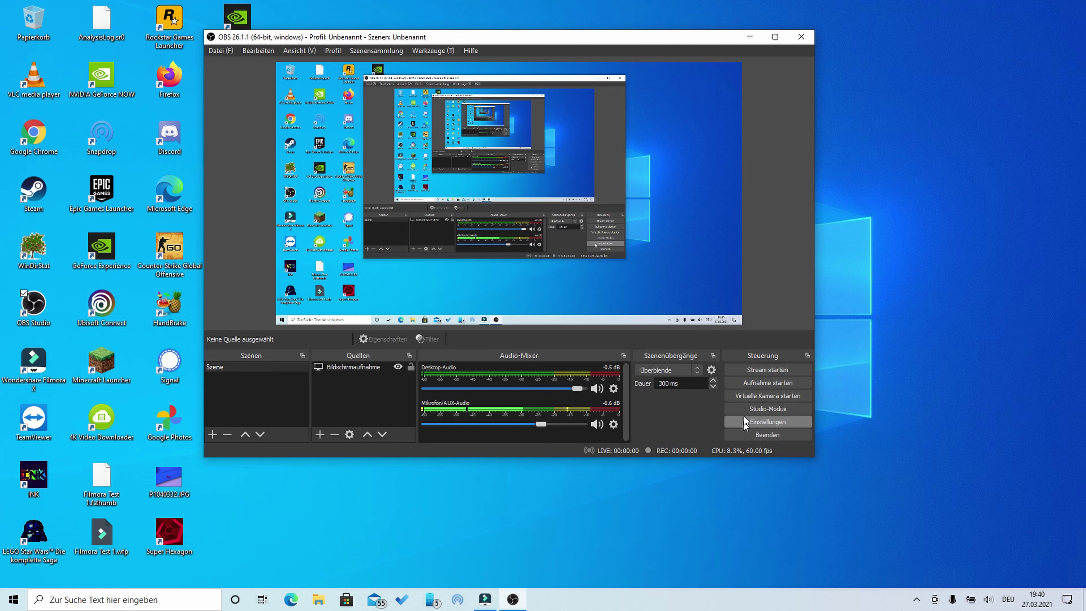
# Step: Make a short test recording of the display and check the Videos folder in File Explorer for the saved file
pyautogui.click(751, 381)
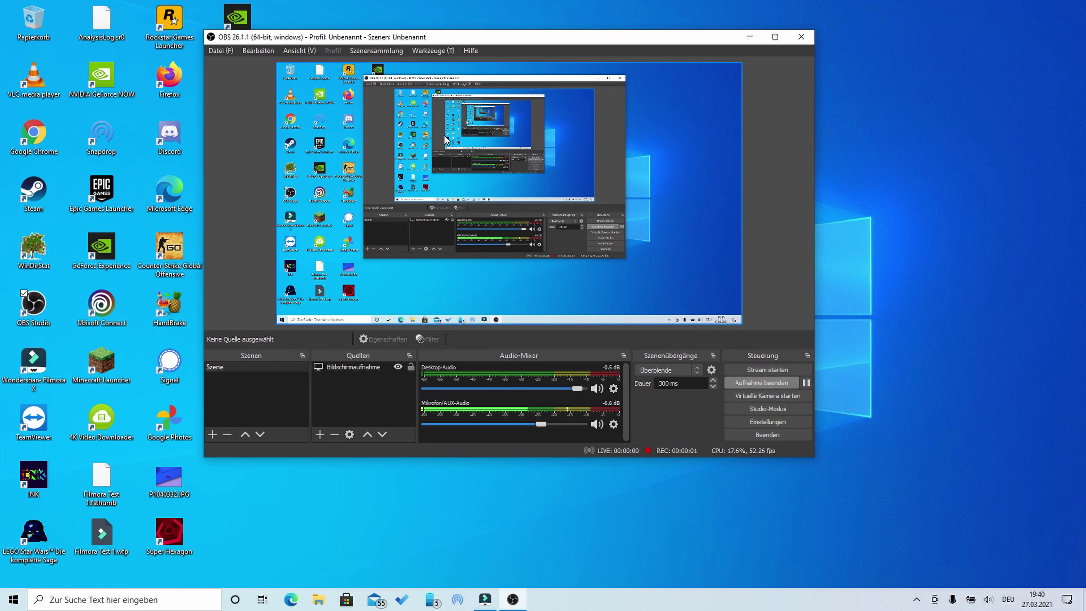
pyautogui.click(739, 384)
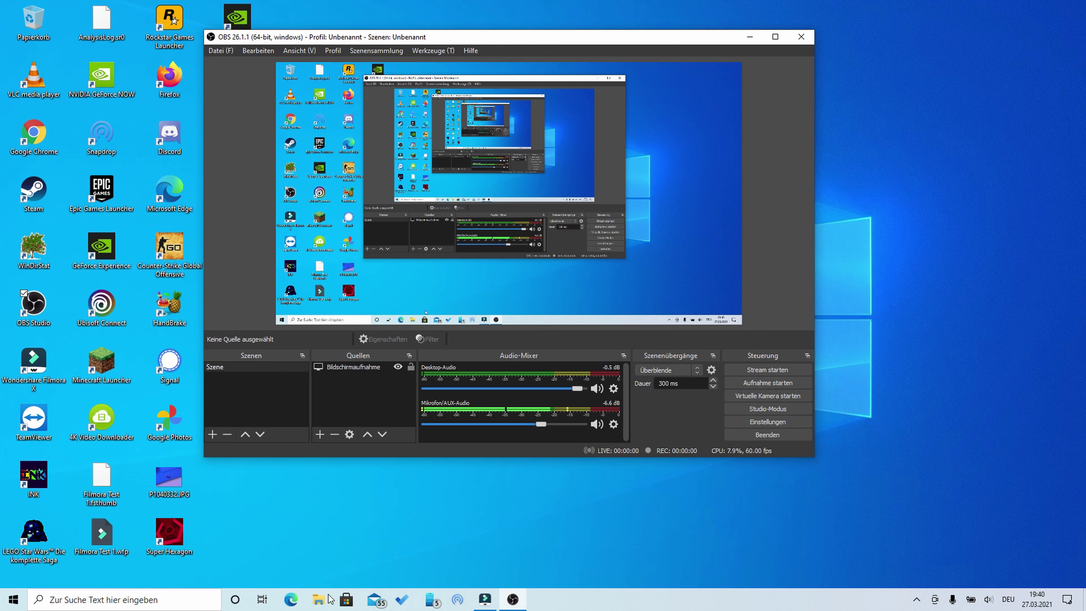
pyautogui.click(323, 601)
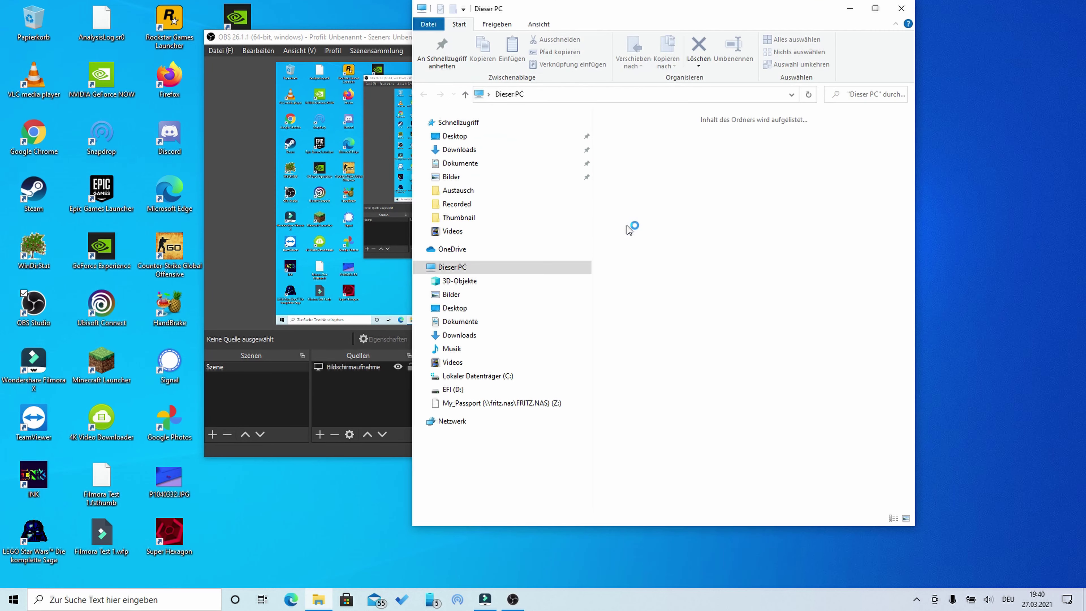
pyautogui.click(565, 231)
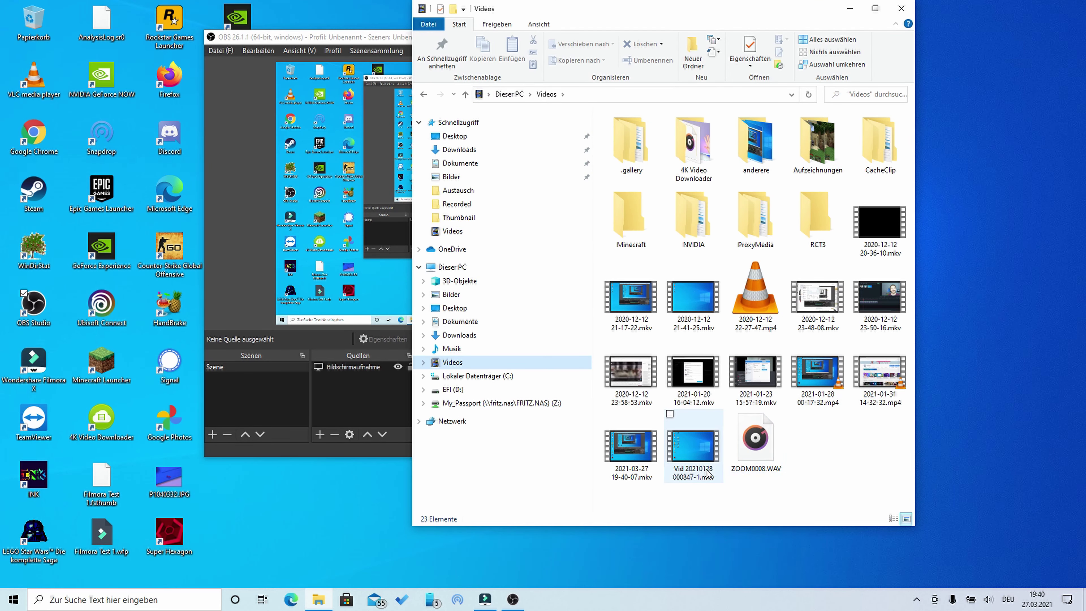
pyautogui.doubleClick(705, 469)
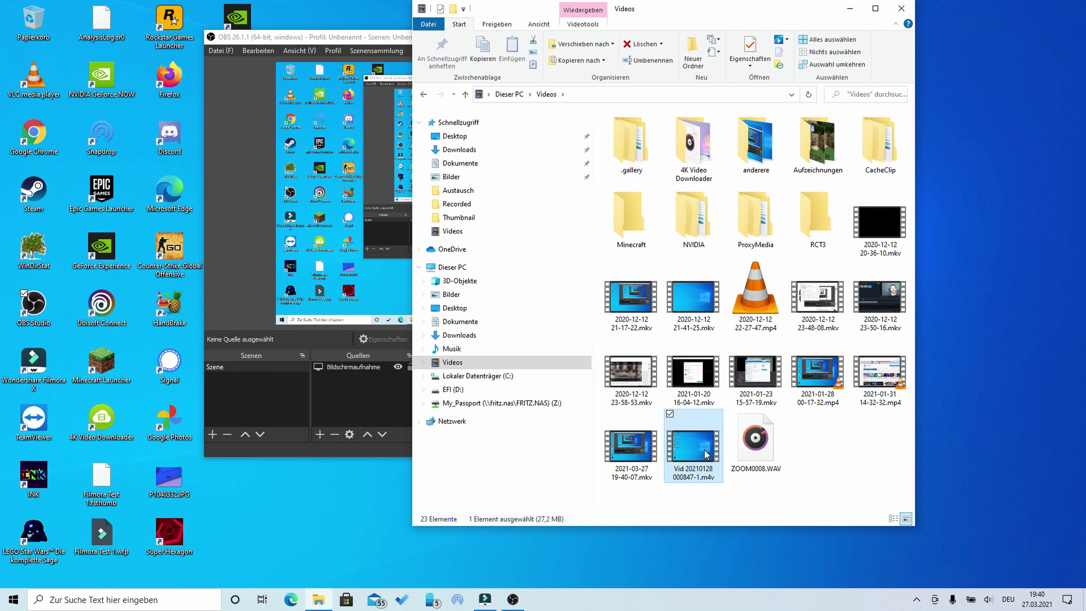
pyautogui.click(850, 9)
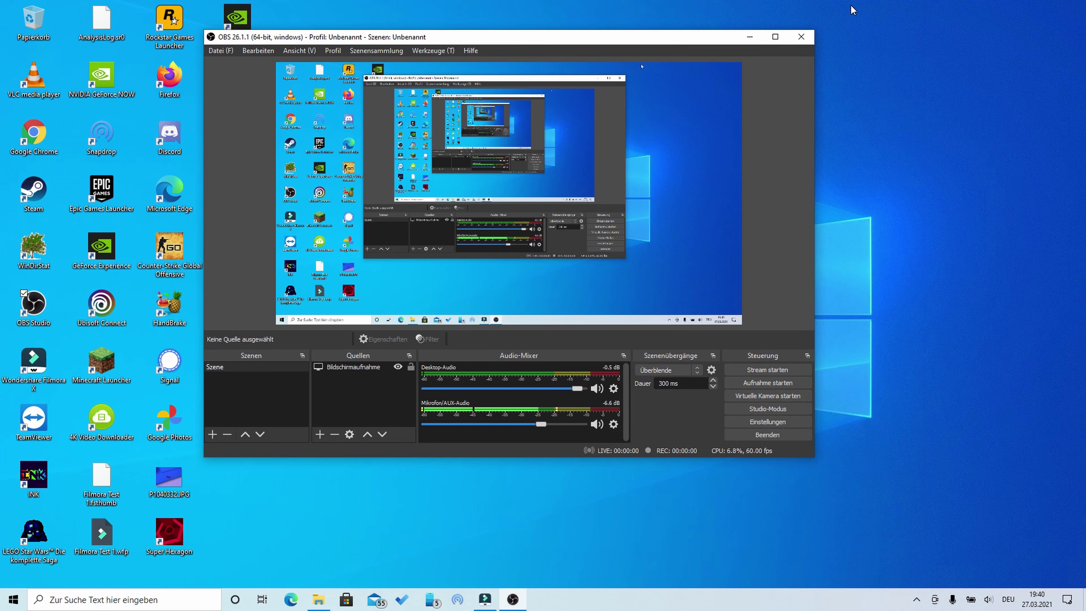